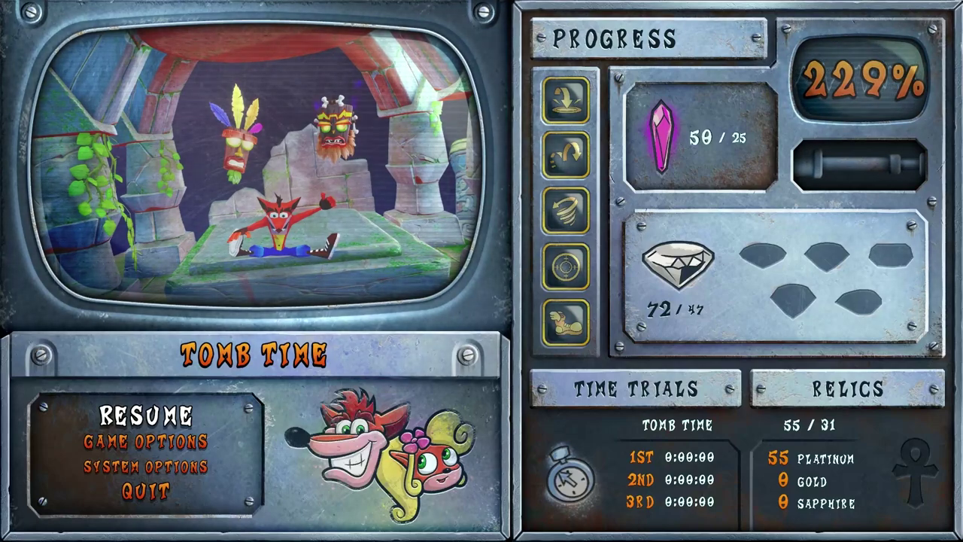
Go through the pause menu entries and open the game options
key(Down)
key(Down)
key(Down)
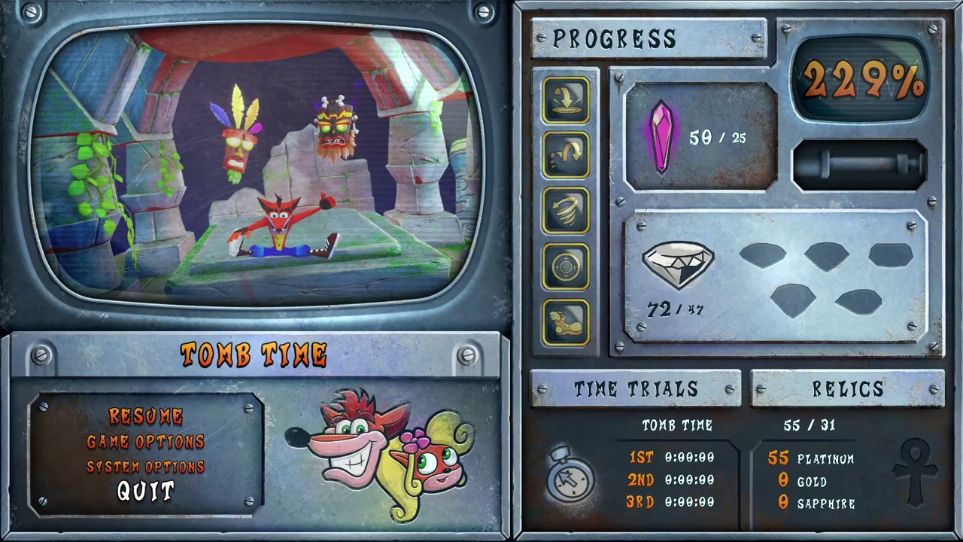
key(Up)
key(Up)
key(Up)
key(Down)
key(Return)
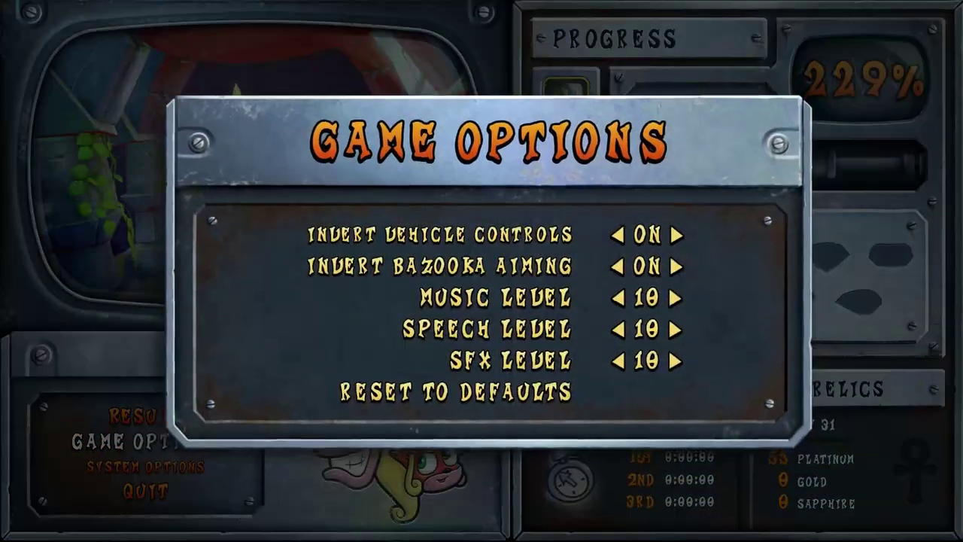
Examine the game options from bazooka aiming and speech level down to the reset-to-defaults entry
key(Down)
key(Right)
key(Right)
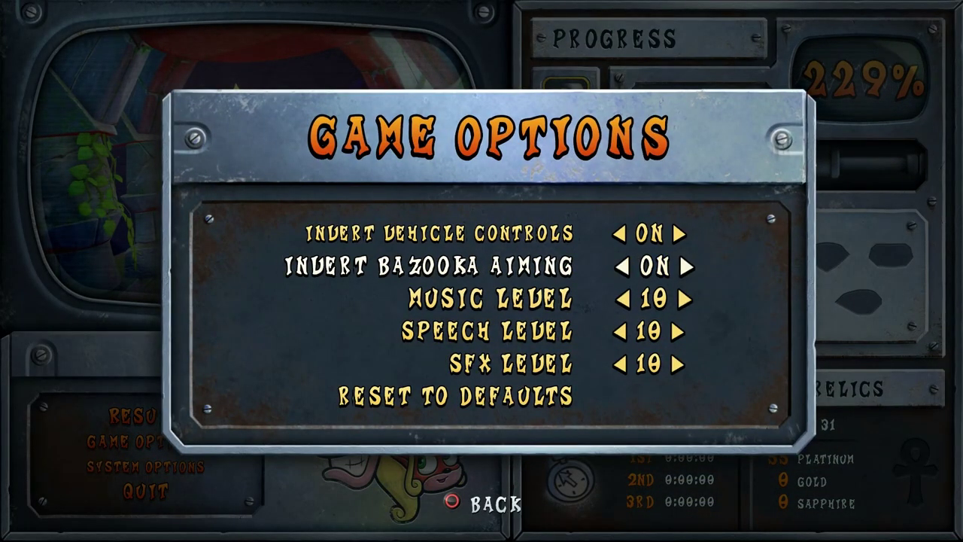
key(Down)
key(Down)
key(Left)
key(Right)
key(Down)
key(Down)
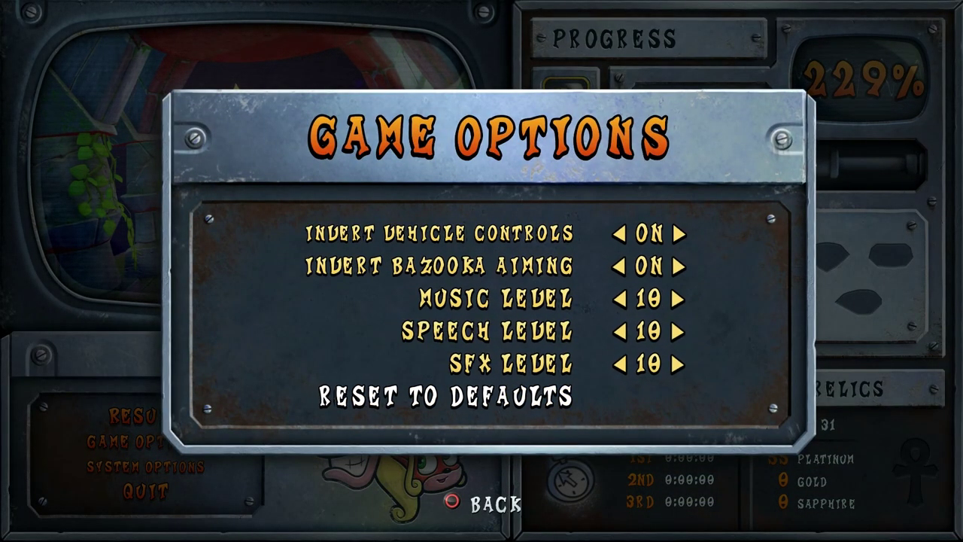
Leave the game options and open the graphics settings within the system options
key(Escape)
key(Down)
key(Return)
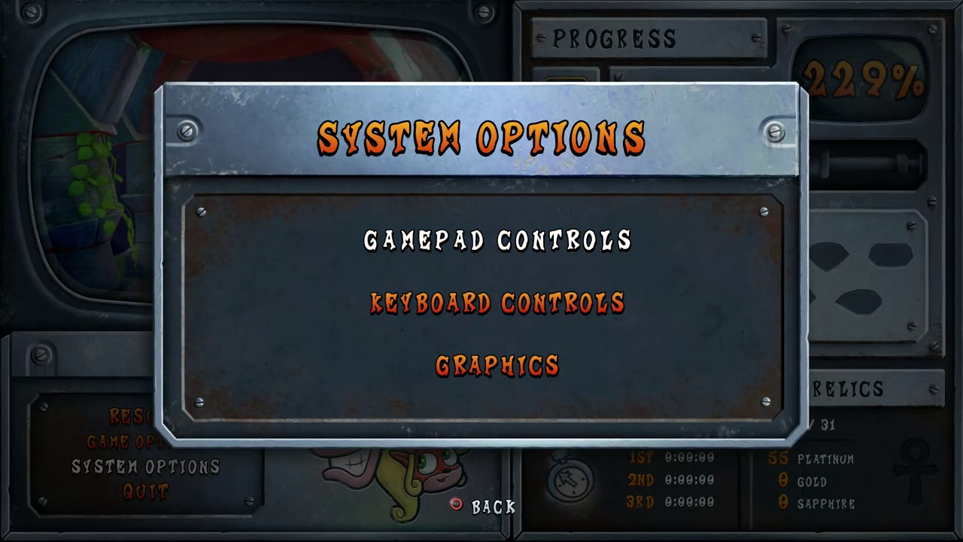
key(Down)
key(Down)
key(Return)
key(Down)
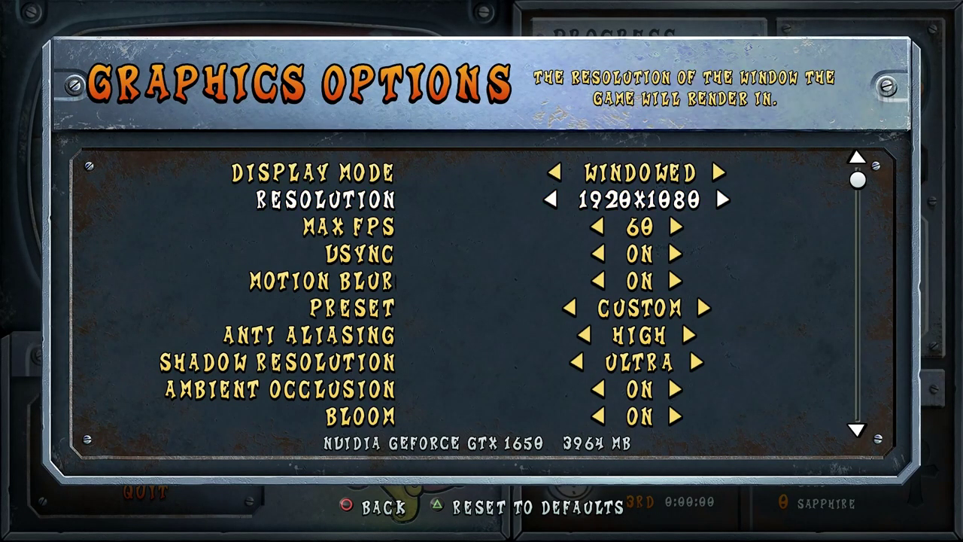
Set the graphics resolution to 3840x2160
key(Right)
key(Right)
key(Right)
key(Right)
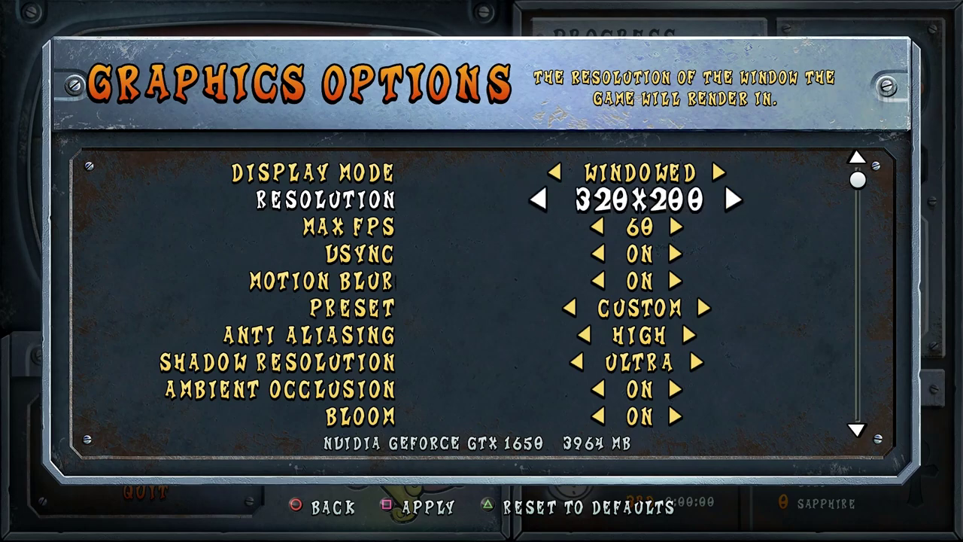
key(Right)
key(Left)
key(Left)
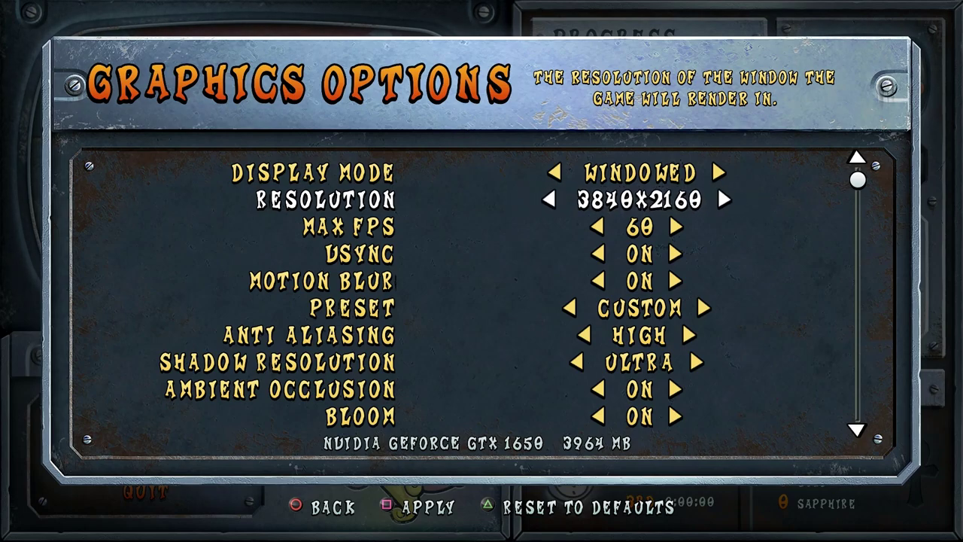
Examine the remaining graphics options from max FPS and anti-aliasing through fur blur
key(Down)
key(Down)
key(Down)
key(Down)
key(Down)
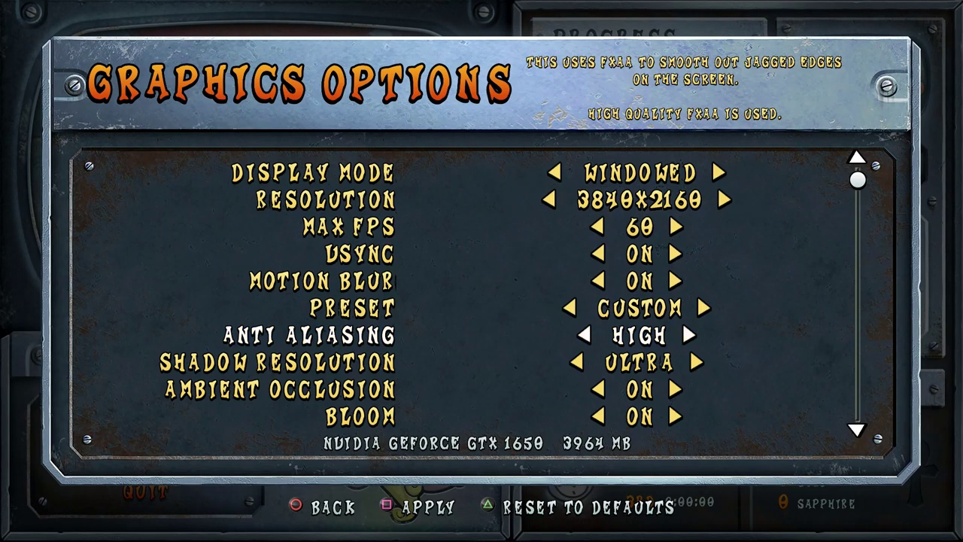
key(Down)
key(Down)
key(Down)
key(Down)
key(Down)
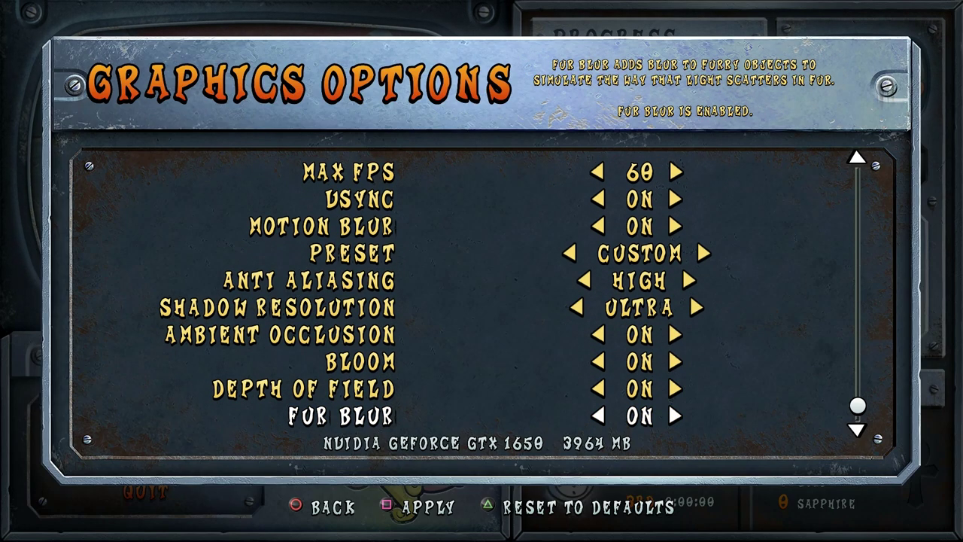
key(Up)
key(Up)
key(Up)
key(Up)
key(Up)
key(Up)
key(Up)
key(Up)
key(Up)
key(Up)
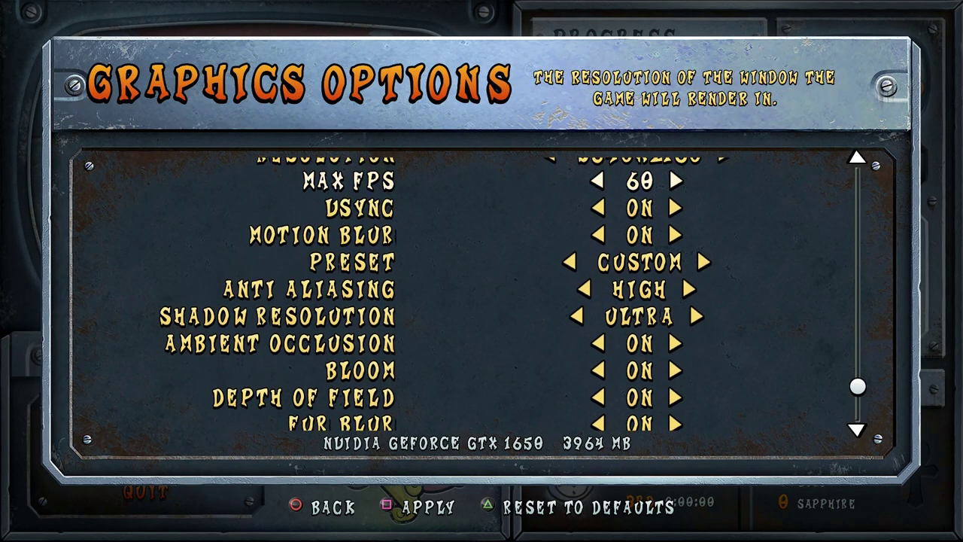
Leave the graphics options and view the keyboard and gamepad control settings
key(Return)
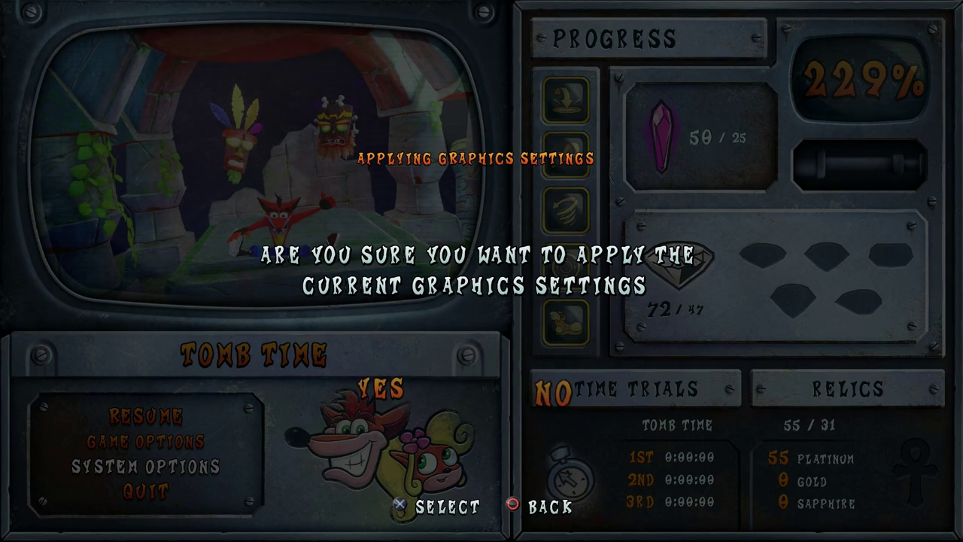
key(Return)
key(Up)
key(Return)
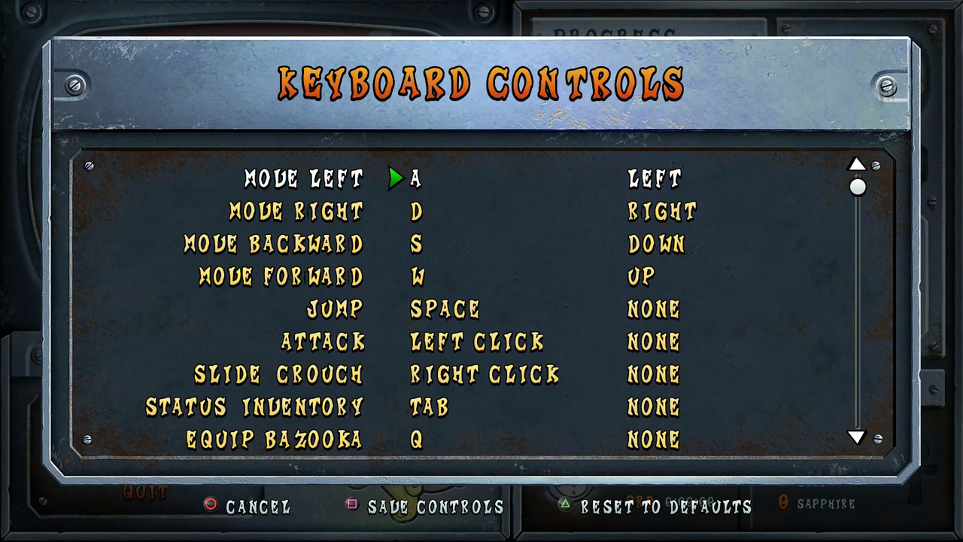
key(Escape)
key(Up)
key(Return)
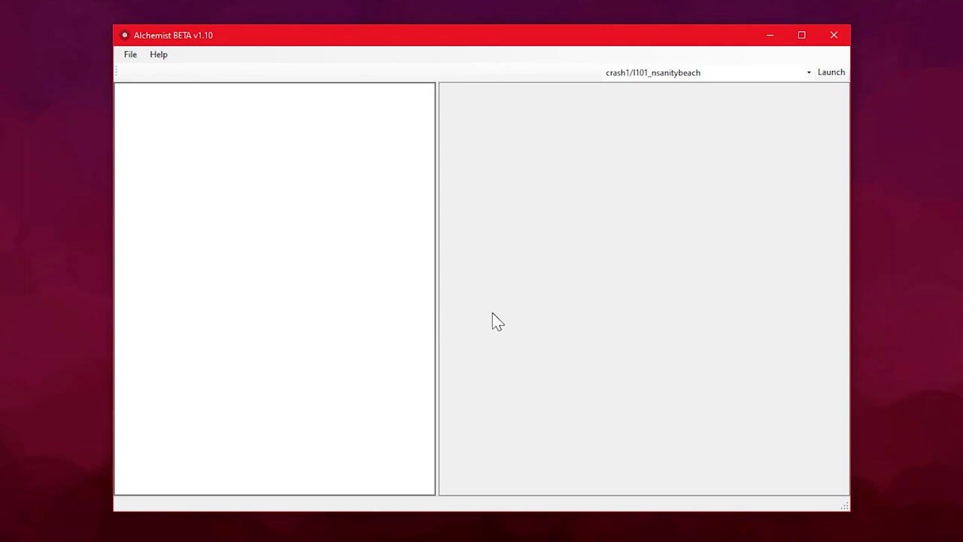
Switch to Alchemist and open its README
click(161, 59)
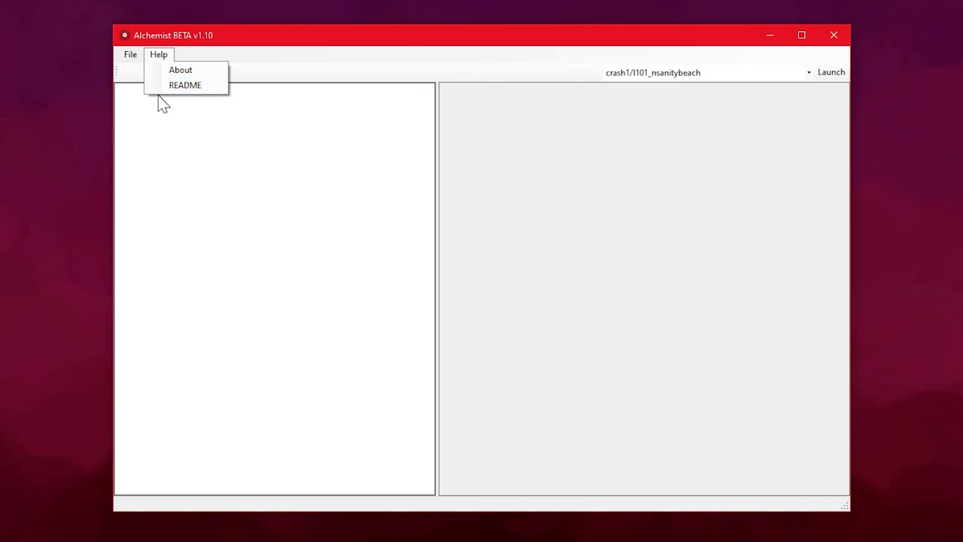
click(284, 335)
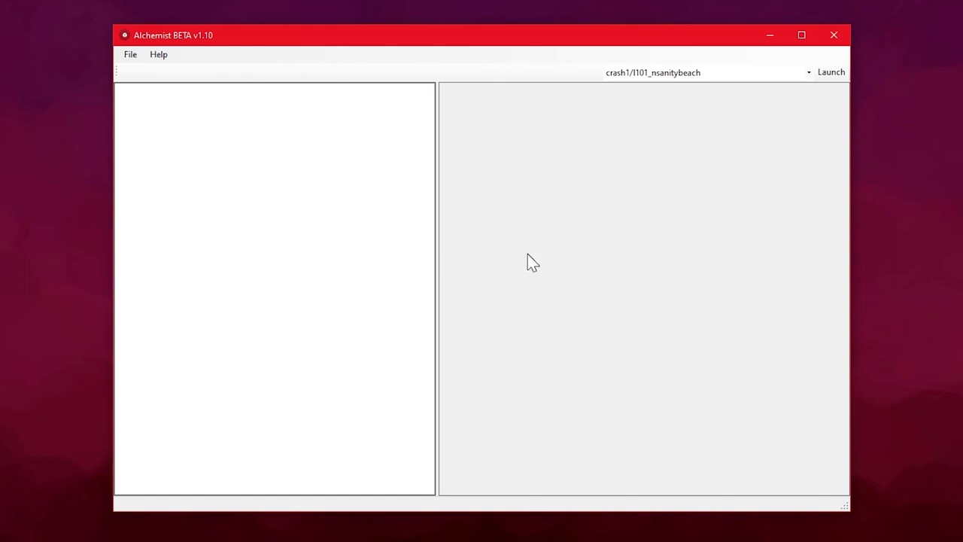
click(159, 54)
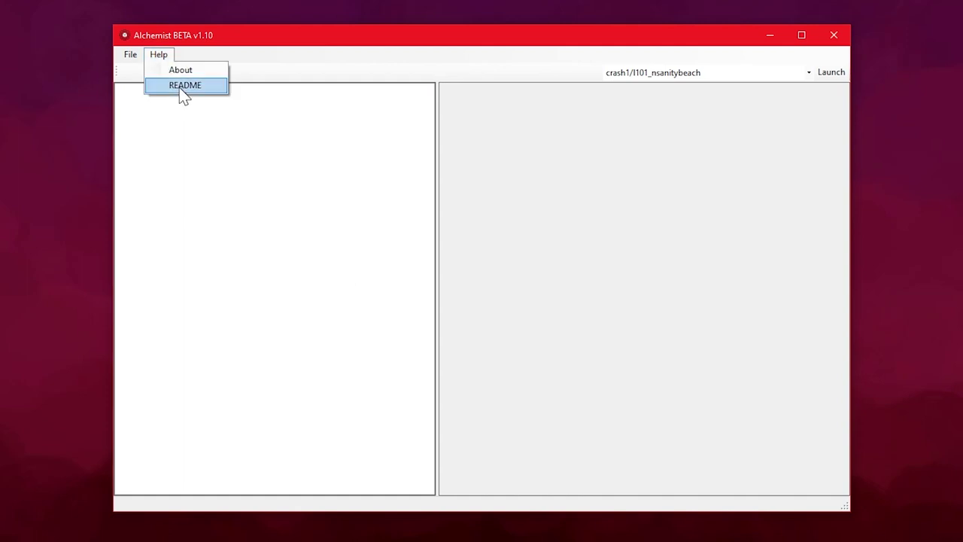
click(181, 95)
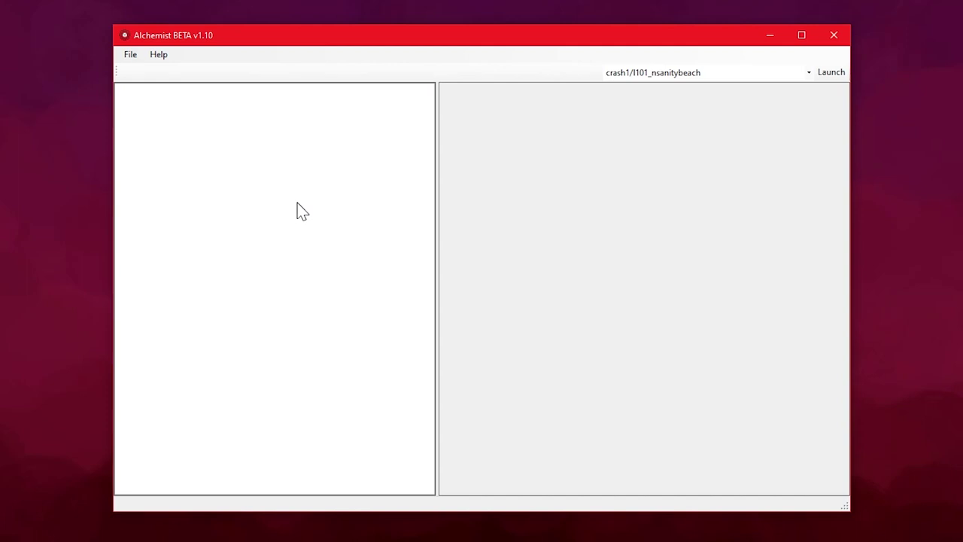
Create a new ALCMOD archive
click(132, 57)
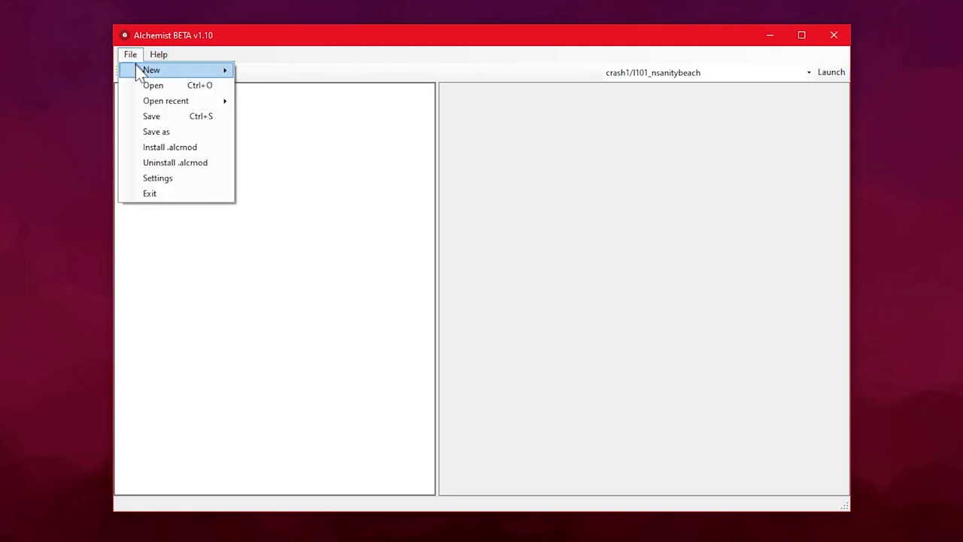
click(349, 311)
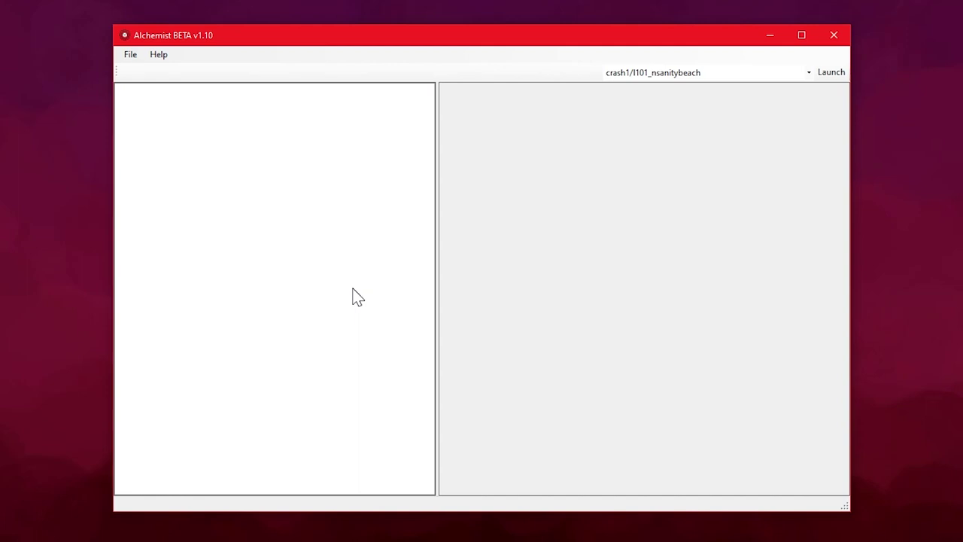
click(131, 57)
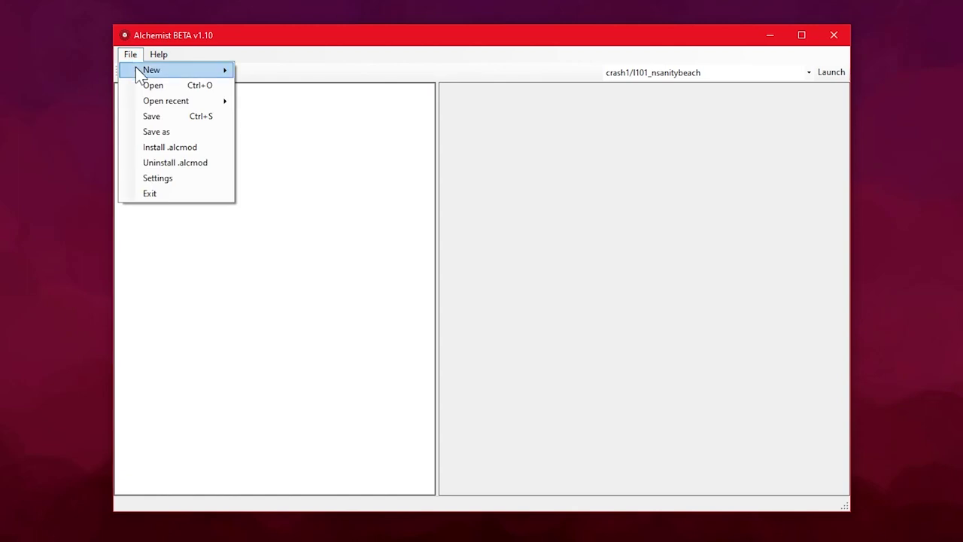
mouse_move(138, 70)
click(288, 85)
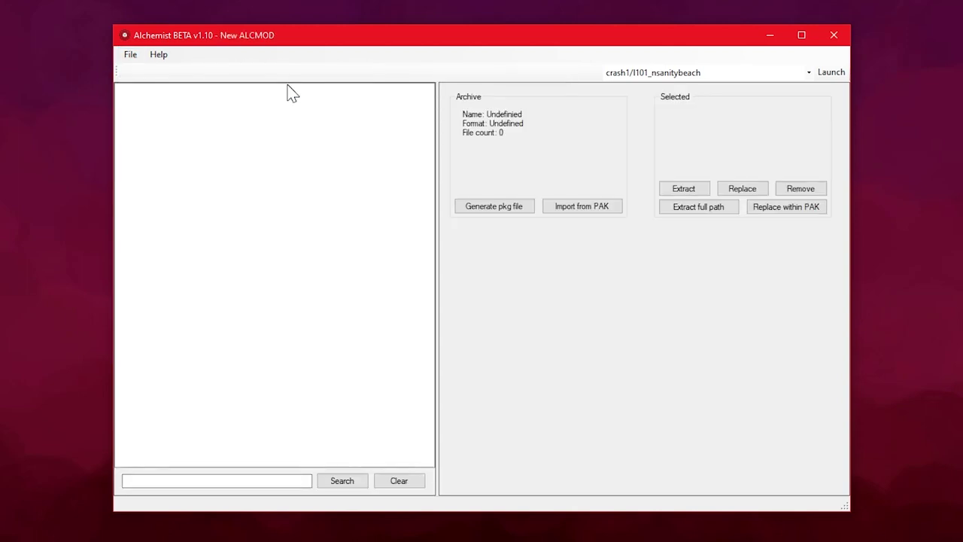
Import the fonts folder from permanent.pak in the game's archives folder into the new mod archive
click(569, 211)
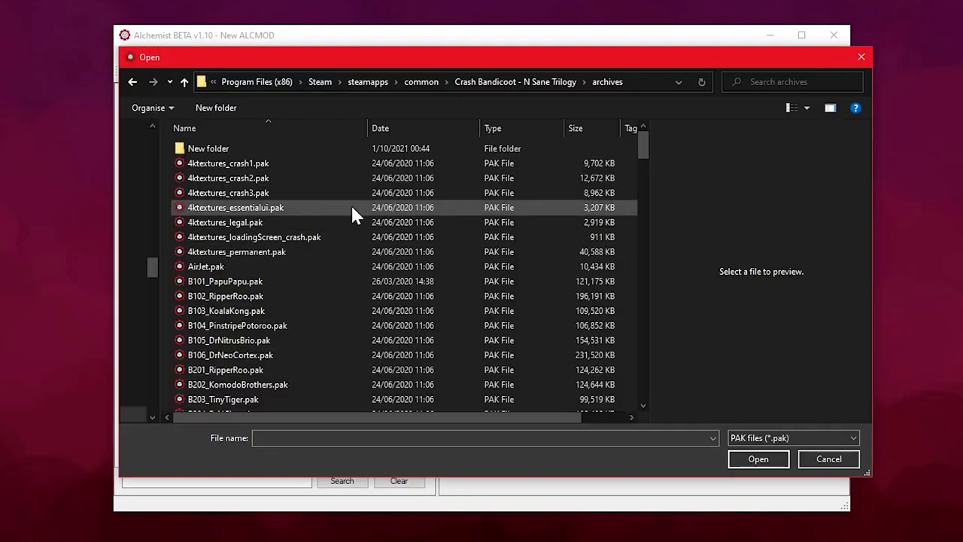
scroll(352, 207, down, 20)
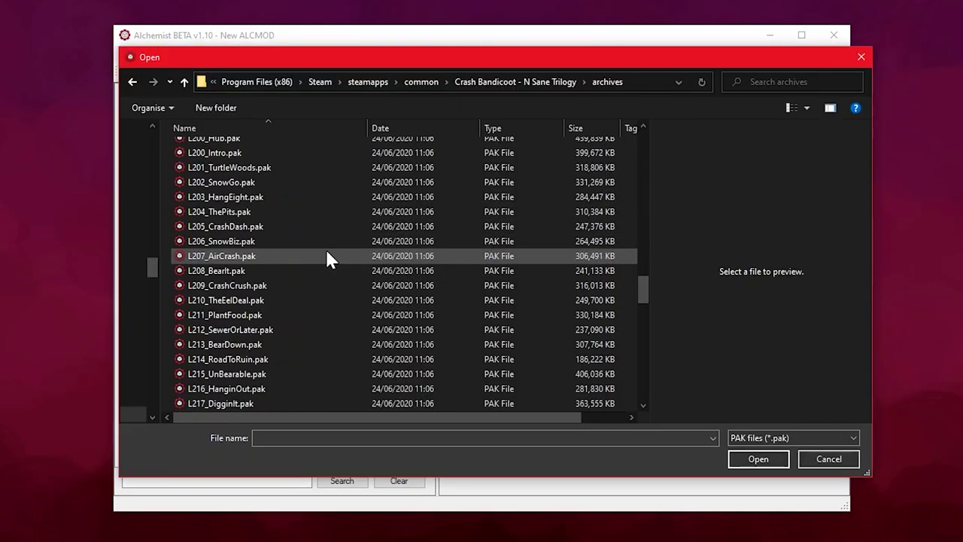
scroll(326, 252, down, 20)
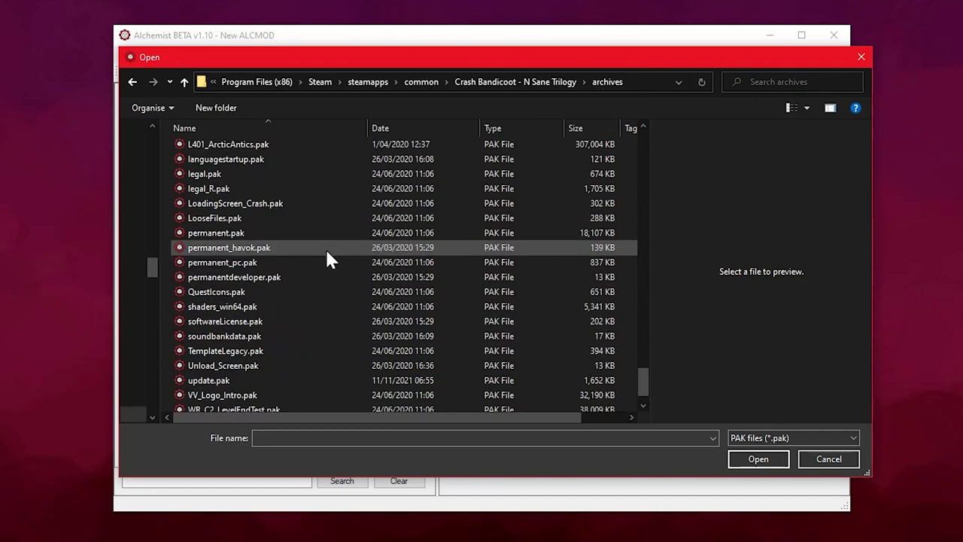
click(263, 232)
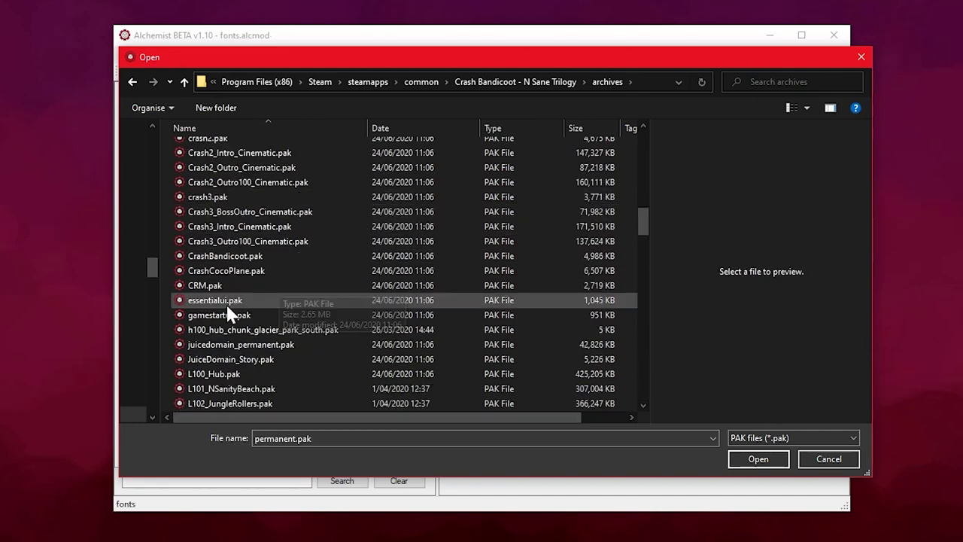
Import the fonts from essentialui.pak into fonts.alcmod and dismiss the archive selection dialog
double_click(218, 301)
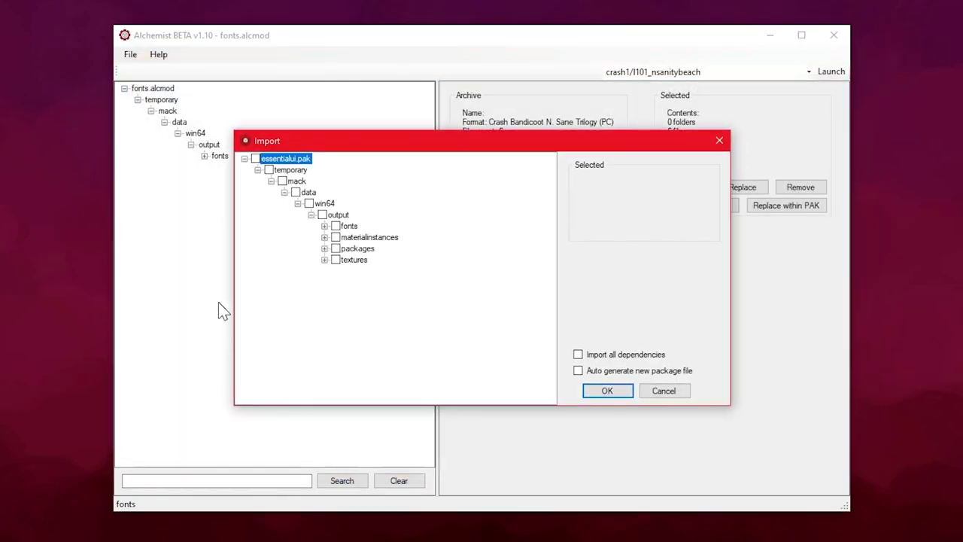
double_click(348, 227)
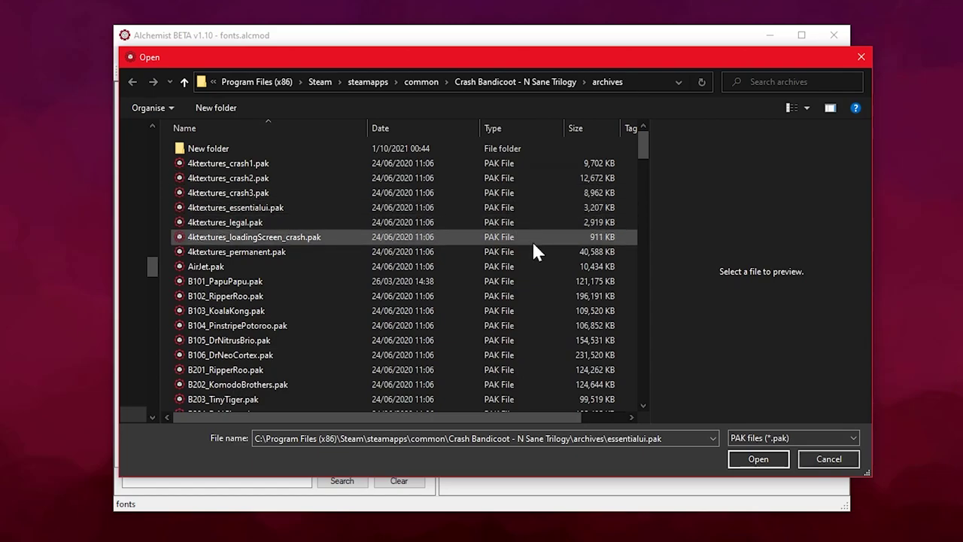
scroll(538, 257, down, 2)
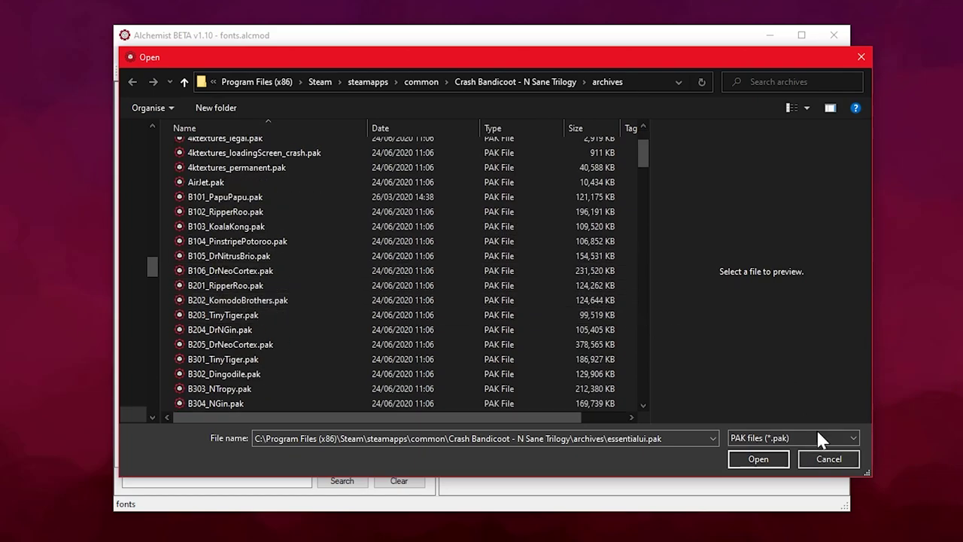
click(827, 459)
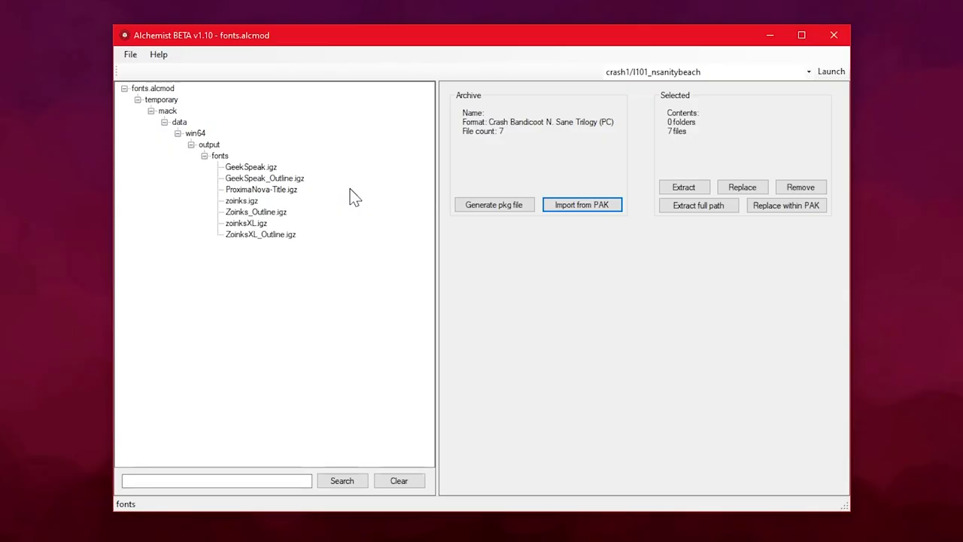
Inspect the ProximaNova-Title, zoinks, zoinksXL and ZoinksXL_Outline font files and expand the strings of ZoinksXL_Outline.igz
click(286, 192)
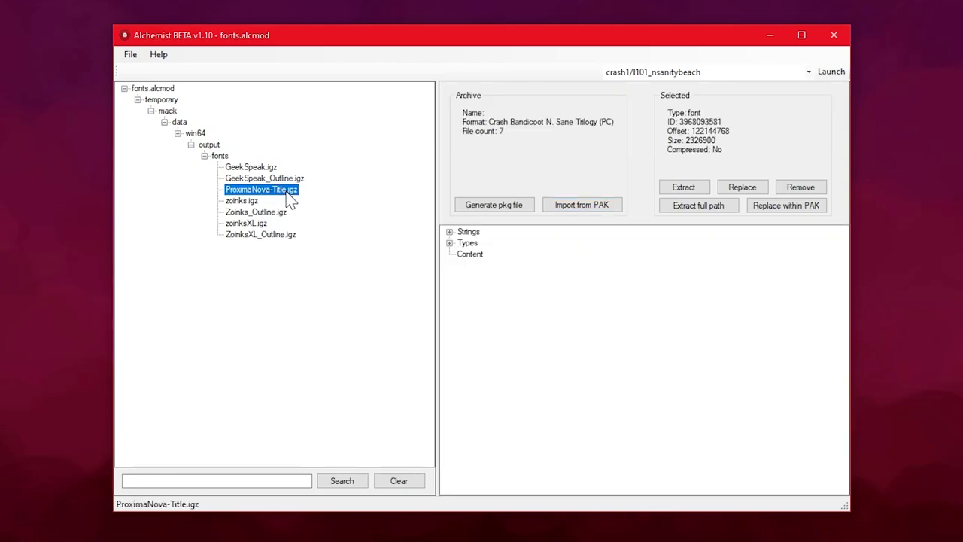
click(248, 204)
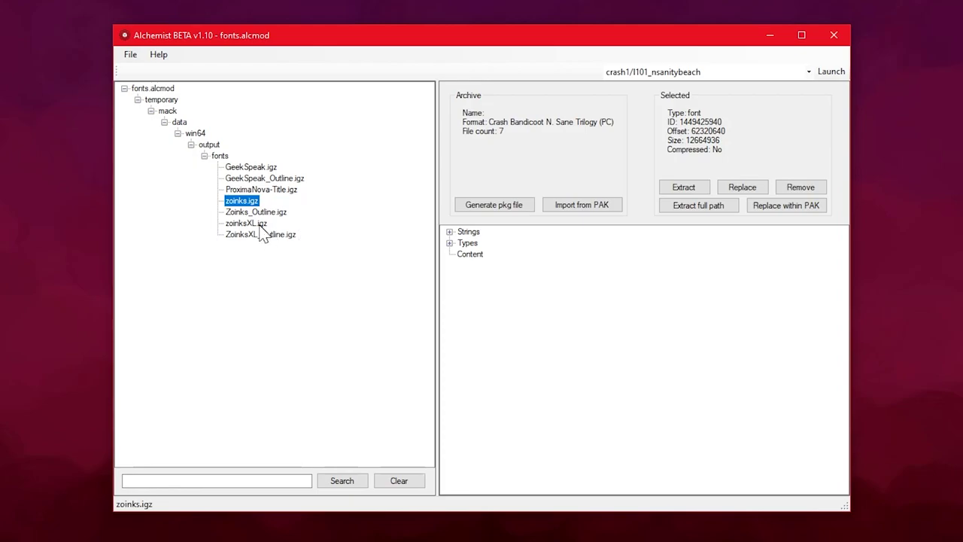
click(260, 225)
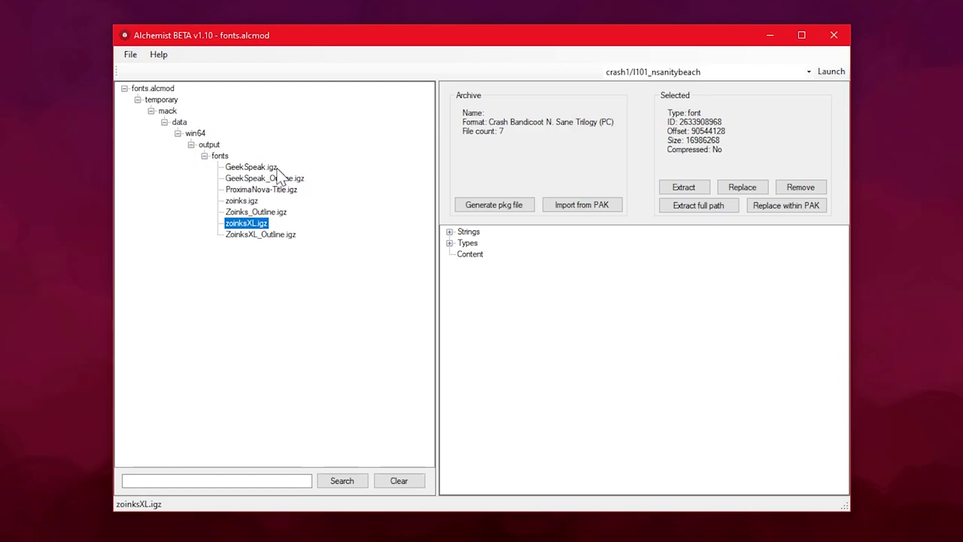
click(282, 234)
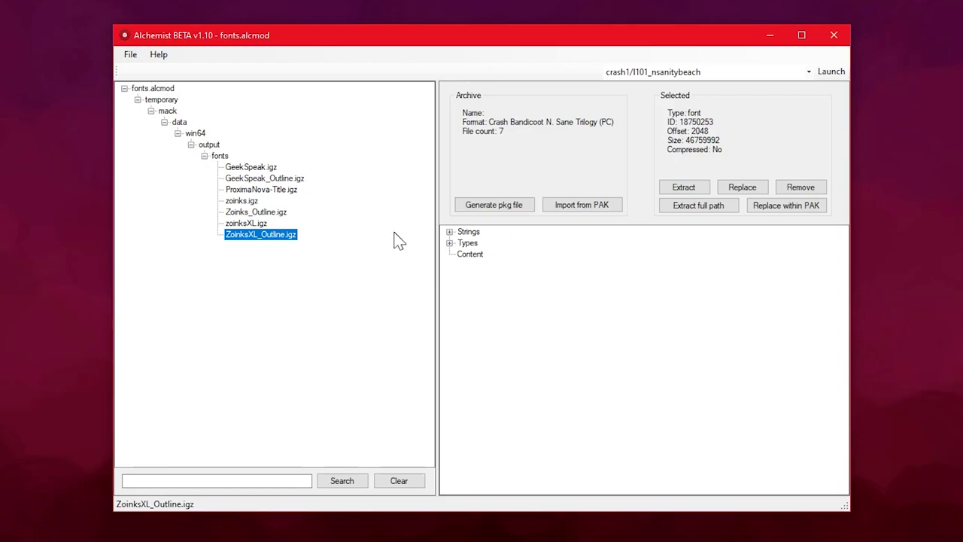
double_click(469, 232)
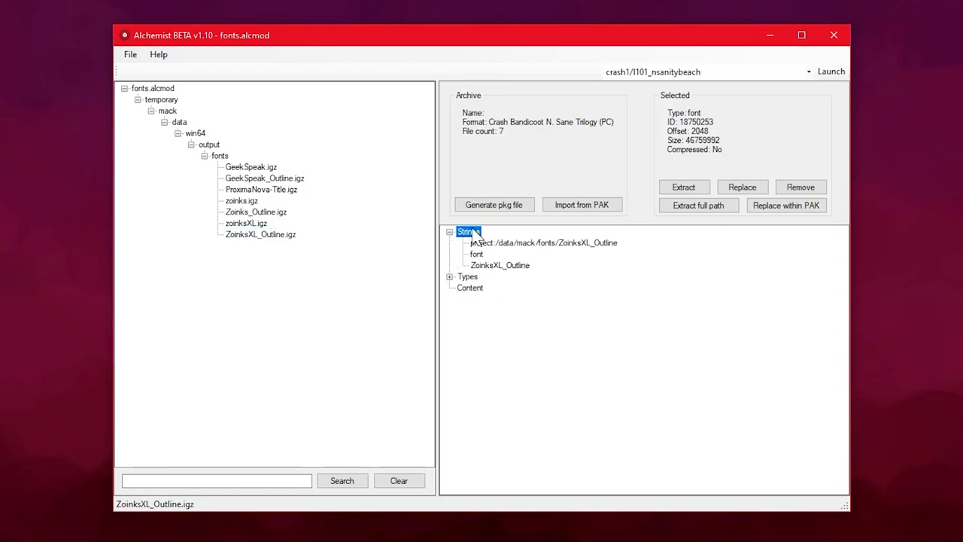
Examine the types listed for ZoinksXL_Outline.igz and the strings of zoinksXL.igz
double_click(474, 278)
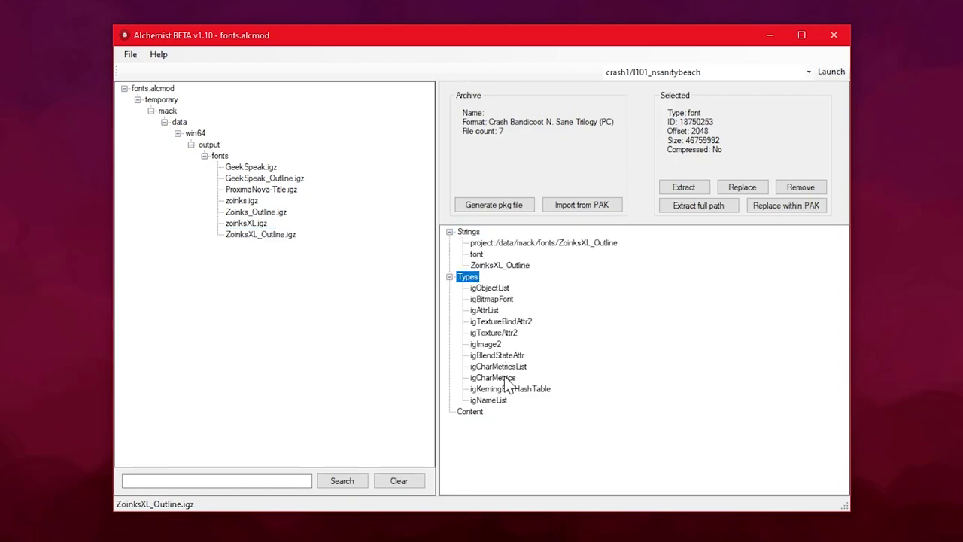
click(253, 223)
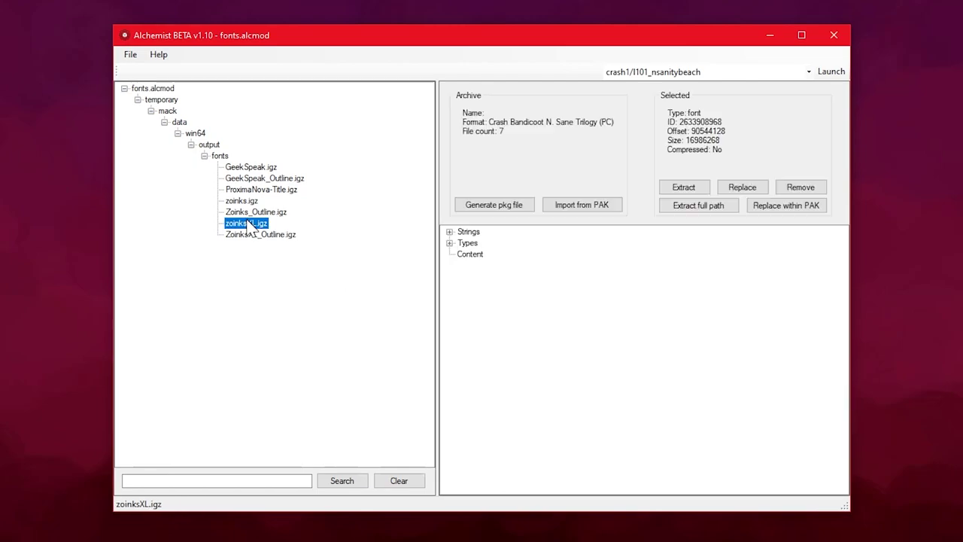
double_click(467, 232)
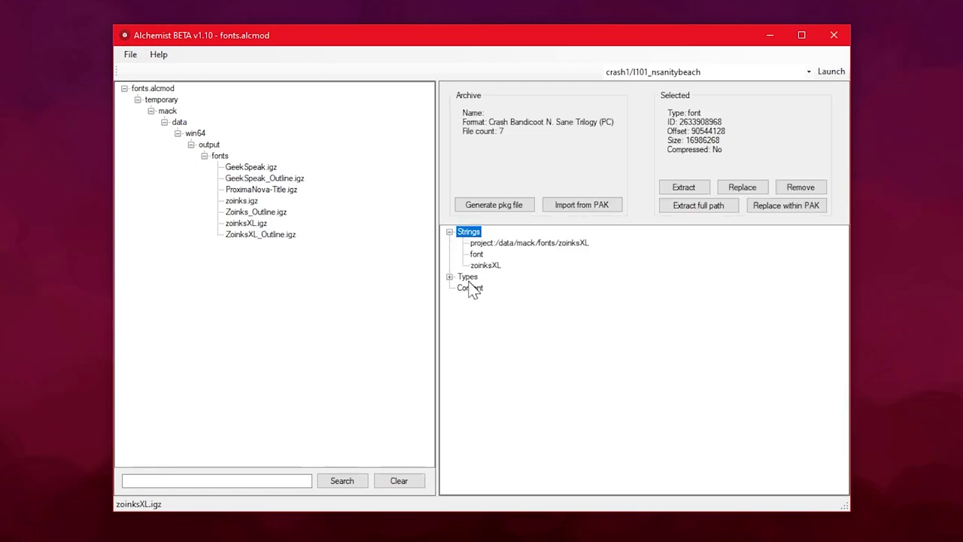
Extract ZoinksXL_Outline.igz from the mod archive to the B: drive, keeping its file name
click(280, 236)
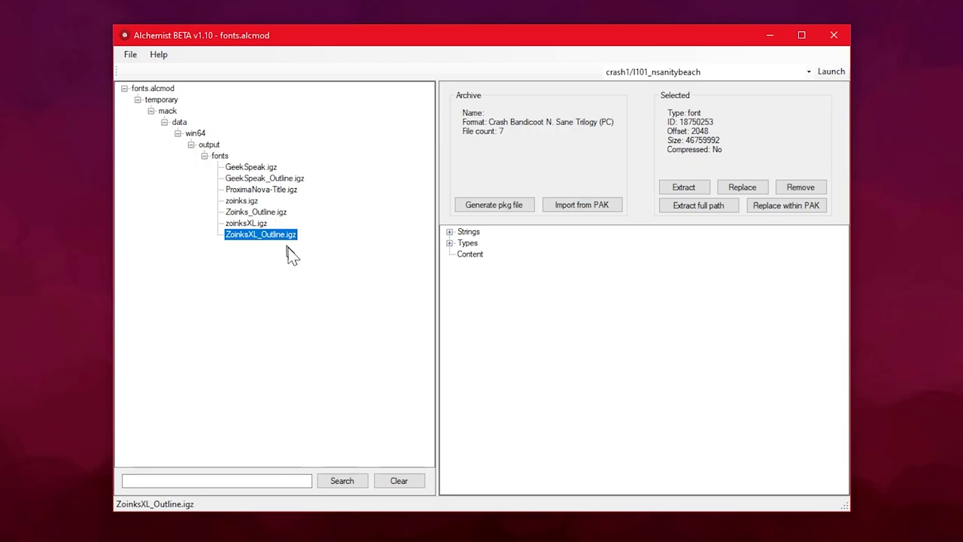
click(684, 189)
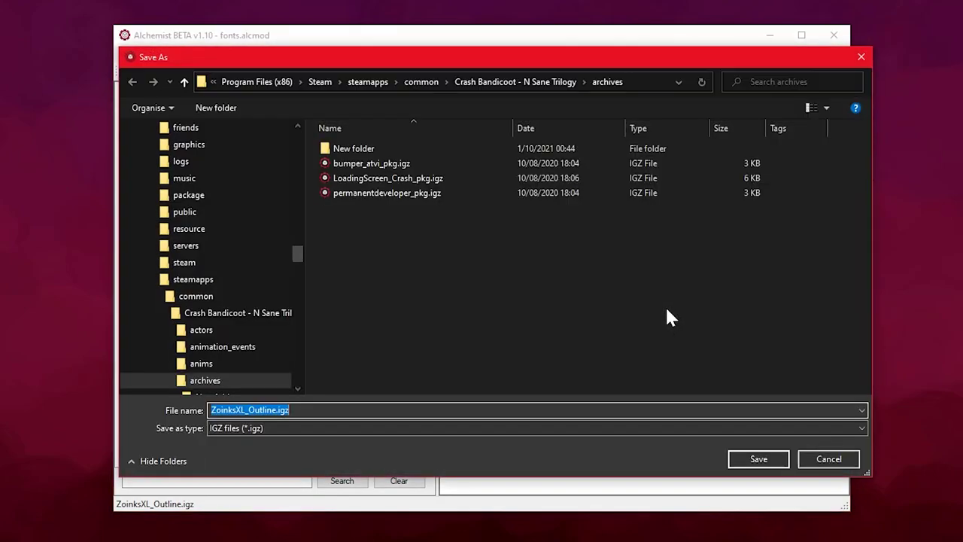
key(Home)
text(b:\)
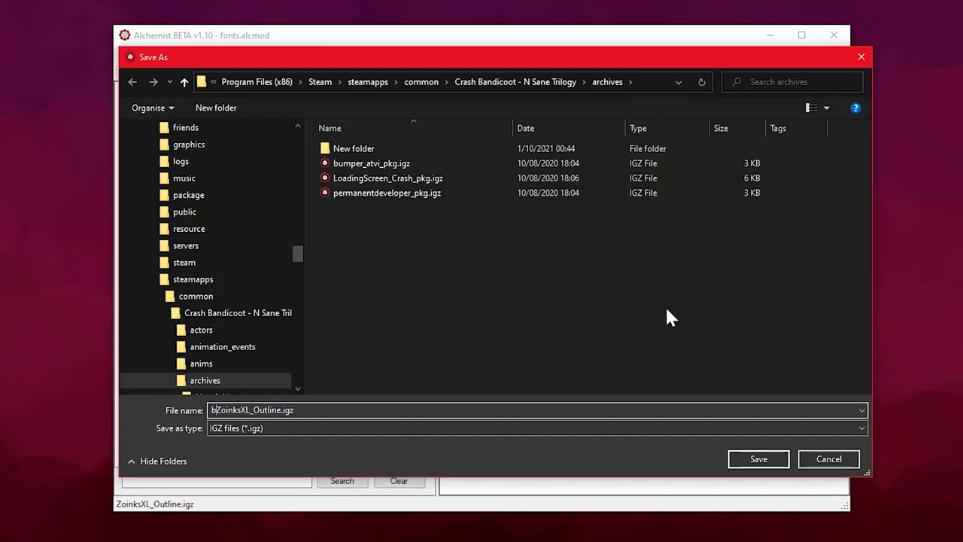
key(Return)
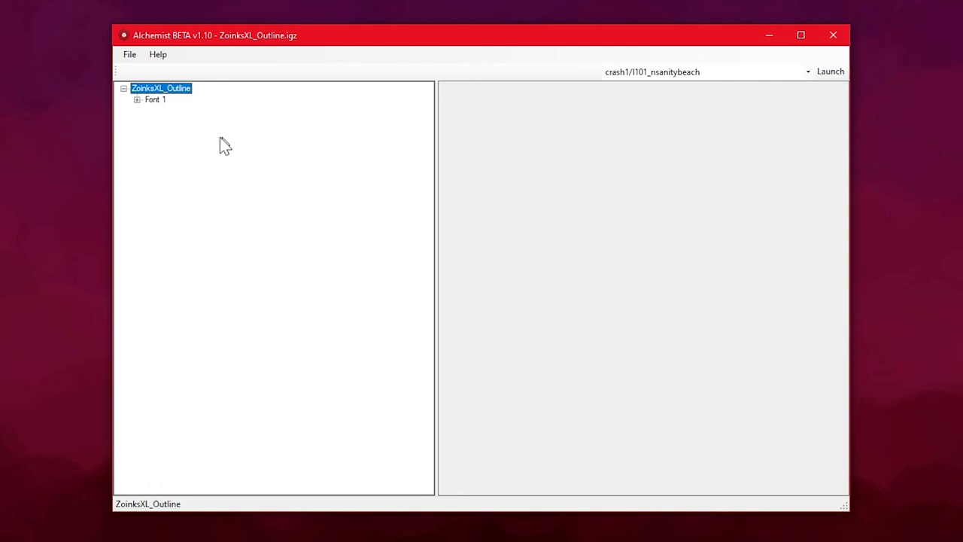
Display the Font 1 texture of the extracted ZoinksXL_Outline.igz and expand its list of characters
click(156, 101)
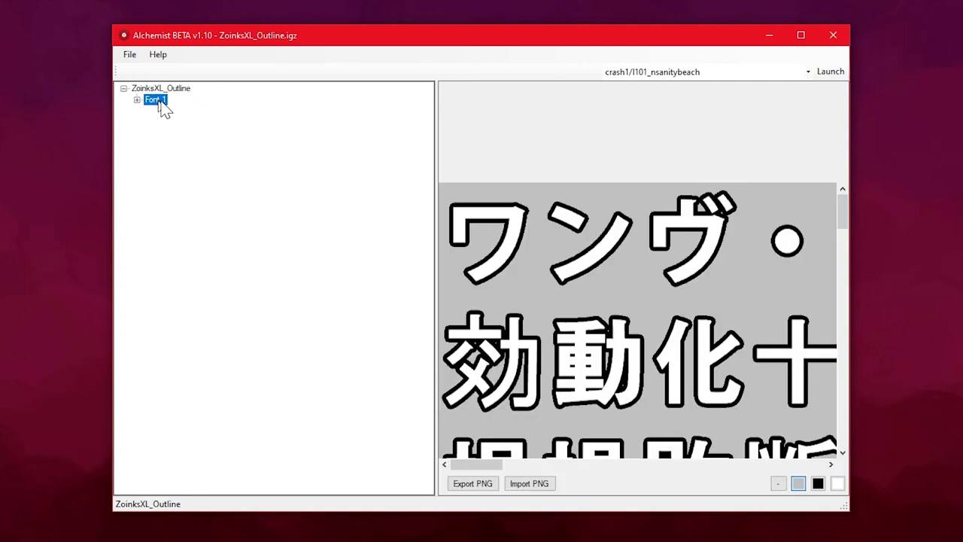
drag(843, 211, 841, 248)
scroll(811, 277, down, 15)
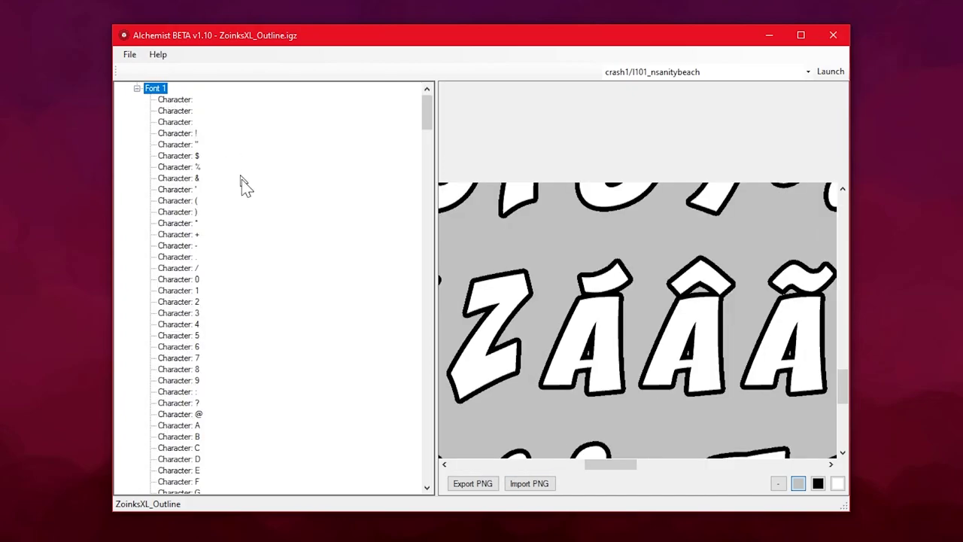
scroll(243, 181, down, 1)
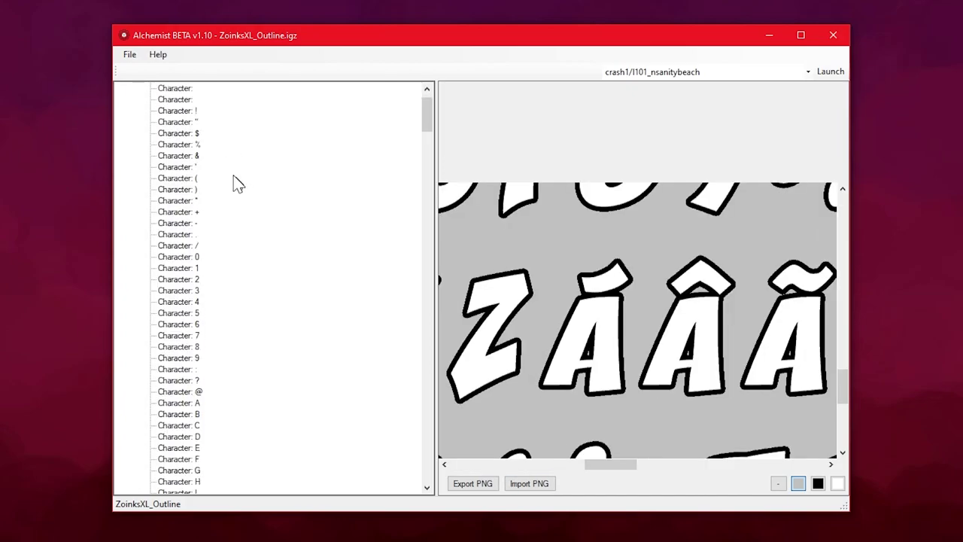
Examine the properties and texture areas of sample characters from the exclamation mark through the Latin letters to the hiragana
click(182, 113)
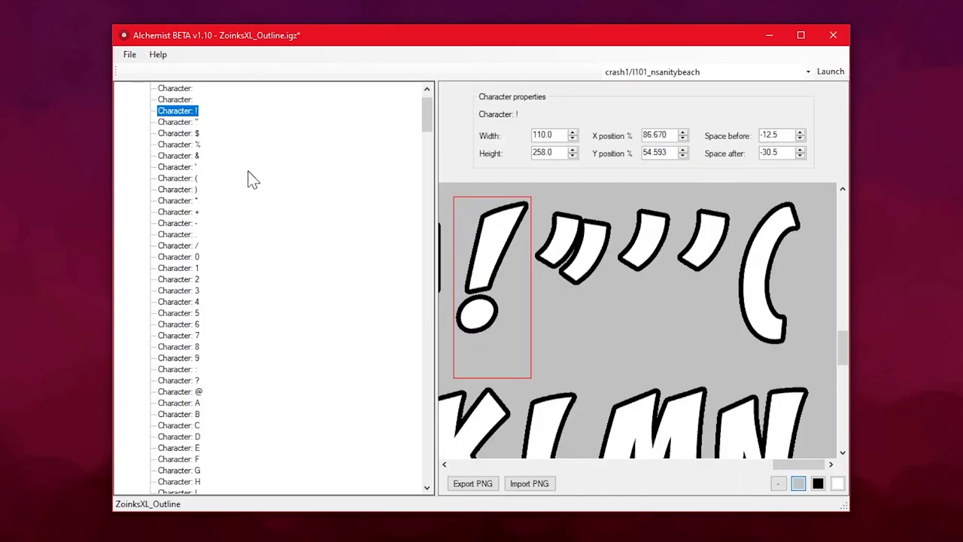
scroll(214, 211, down, 5)
click(187, 224)
scroll(189, 230, down, 7)
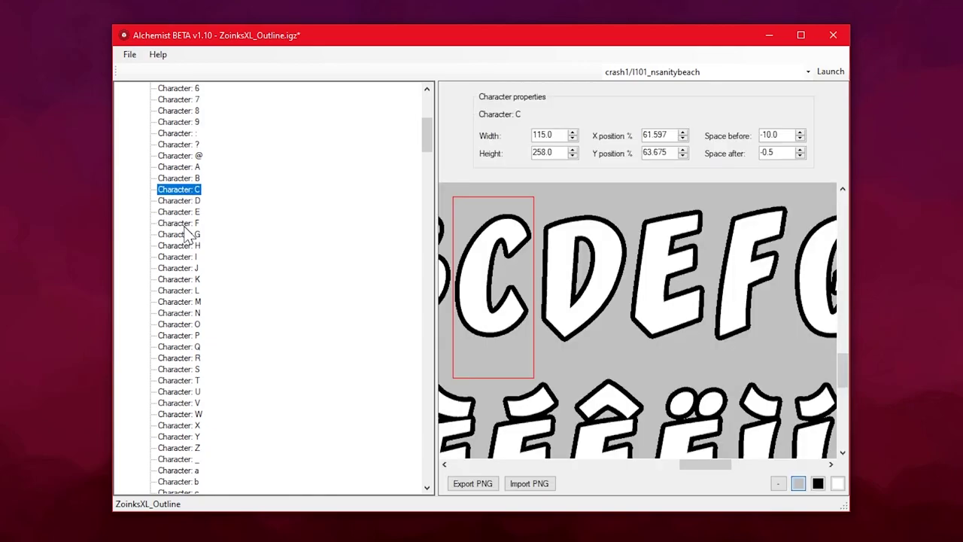
click(187, 224)
scroll(186, 228, down, 15)
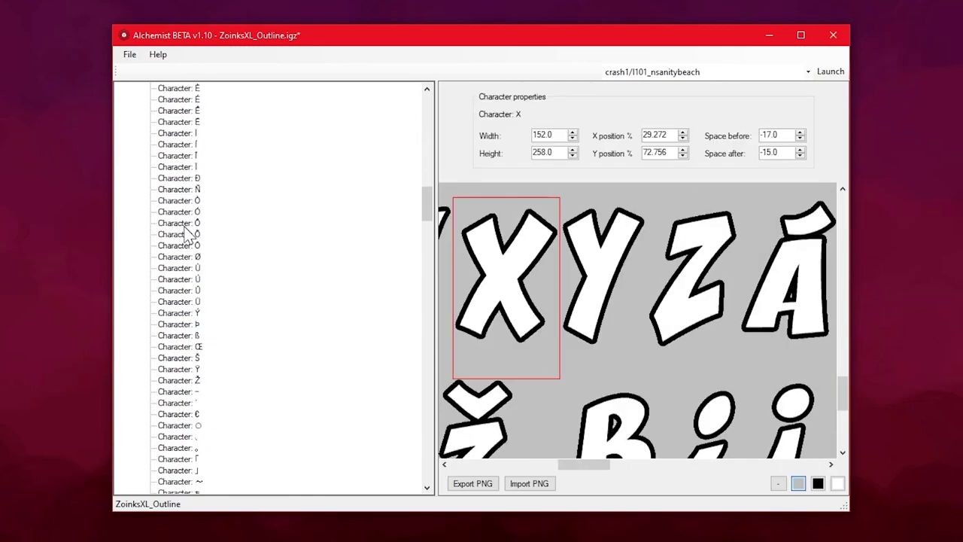
click(187, 224)
scroll(187, 233, down, 10)
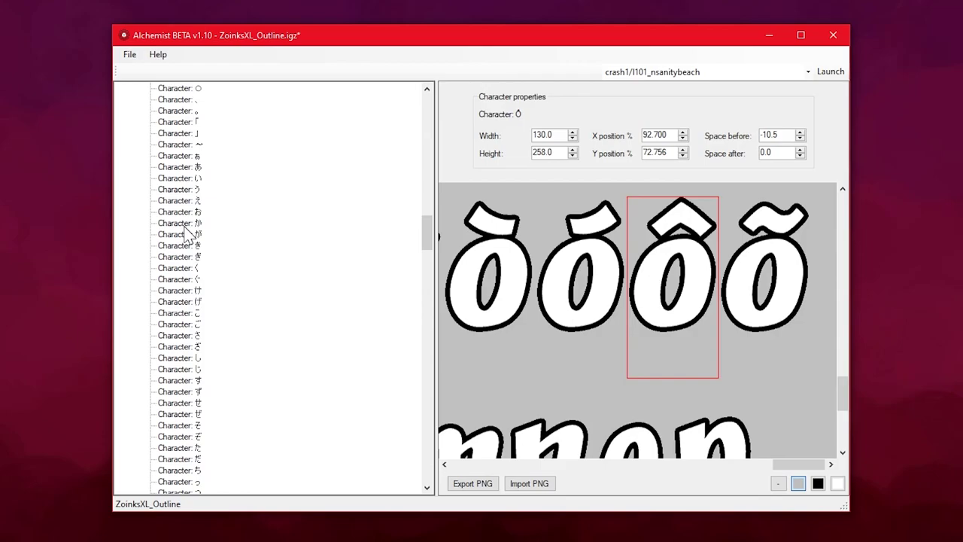
click(187, 224)
scroll(186, 230, down, 16)
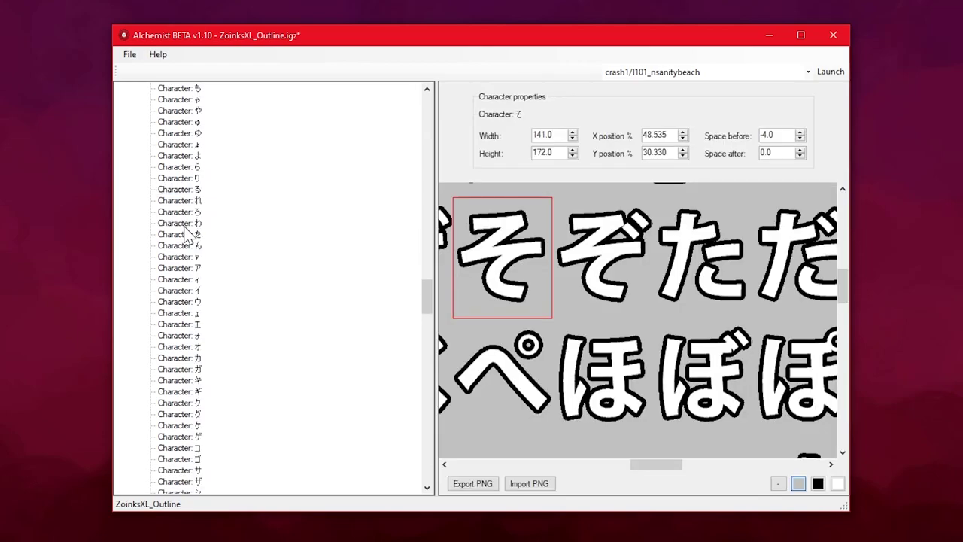
click(187, 223)
View the whole font texture fitted to the preview, test how it scales with the window, and return to full size
click(777, 484)
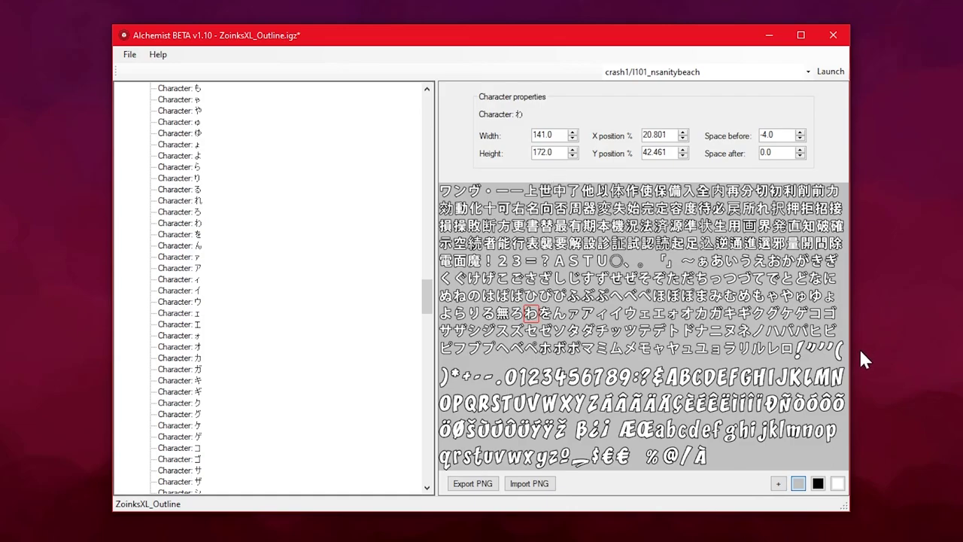
drag(703, 522, 703, 541)
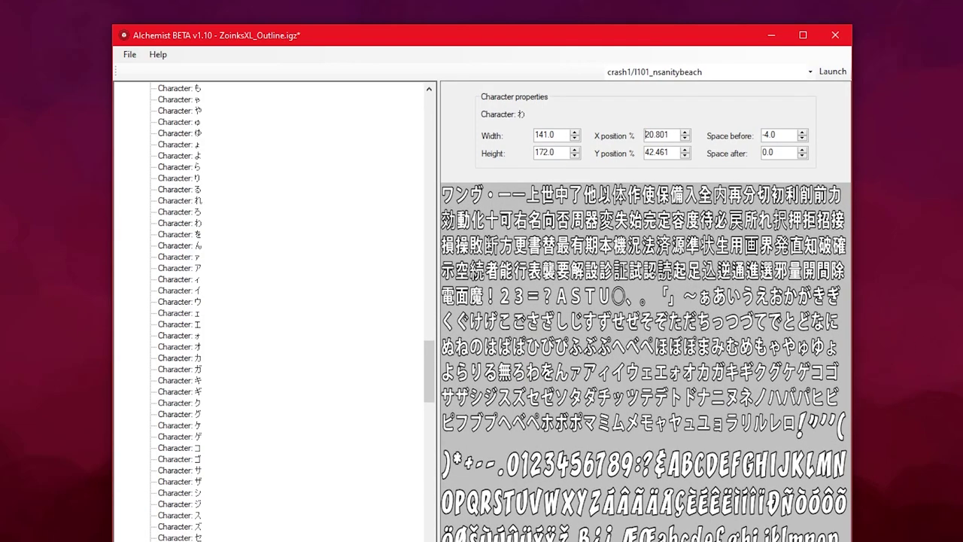
drag(708, 541, 716, 513)
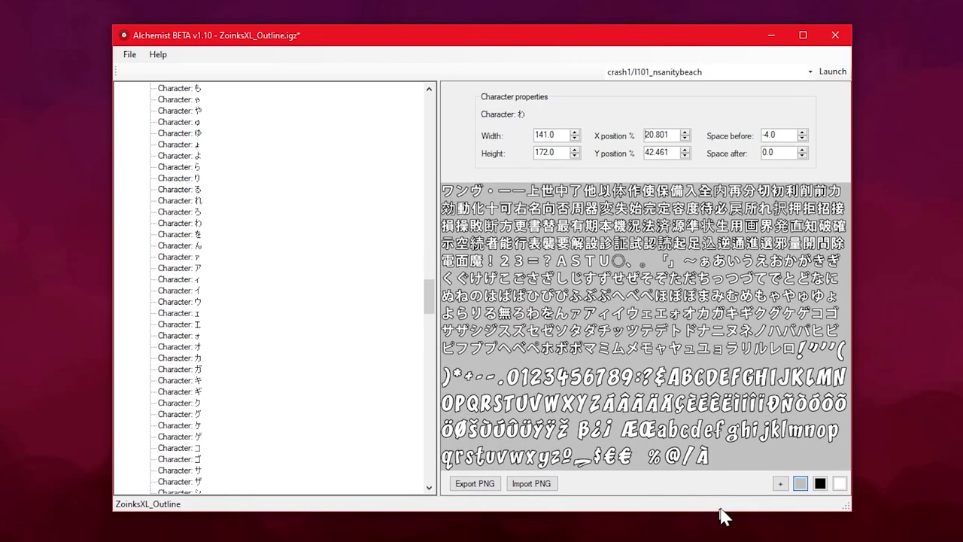
click(780, 481)
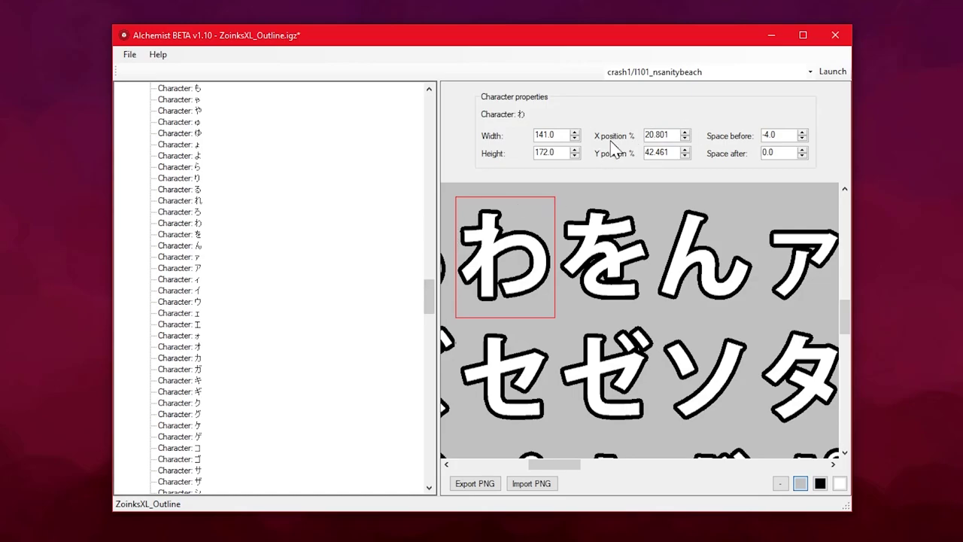
Experiment with the わ character's position and size, ending with a Y position of 42.611% and a height of 175.0
double_click(673, 136)
text(21.851)
key(ctrl+z)
key(Return)
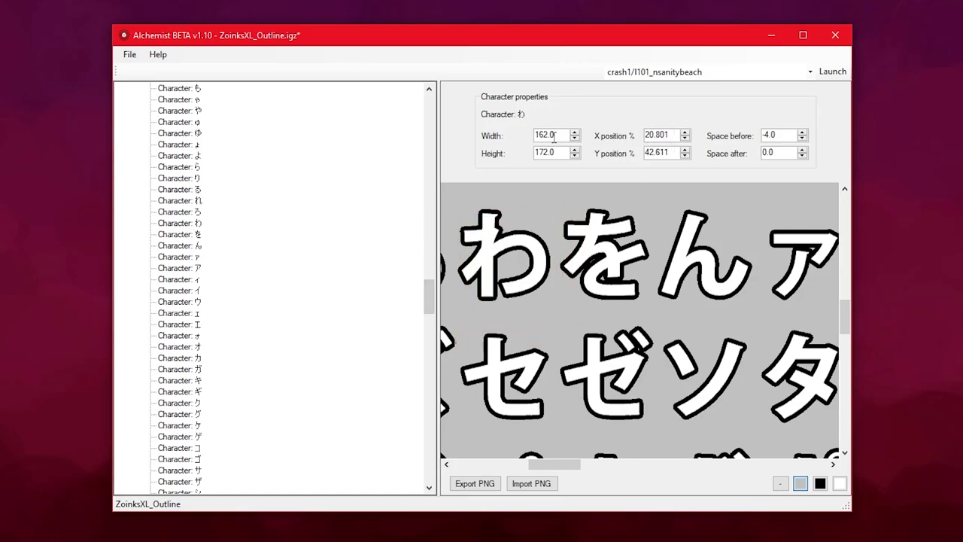
double_click(552, 153)
text(193.0)
key(Return)
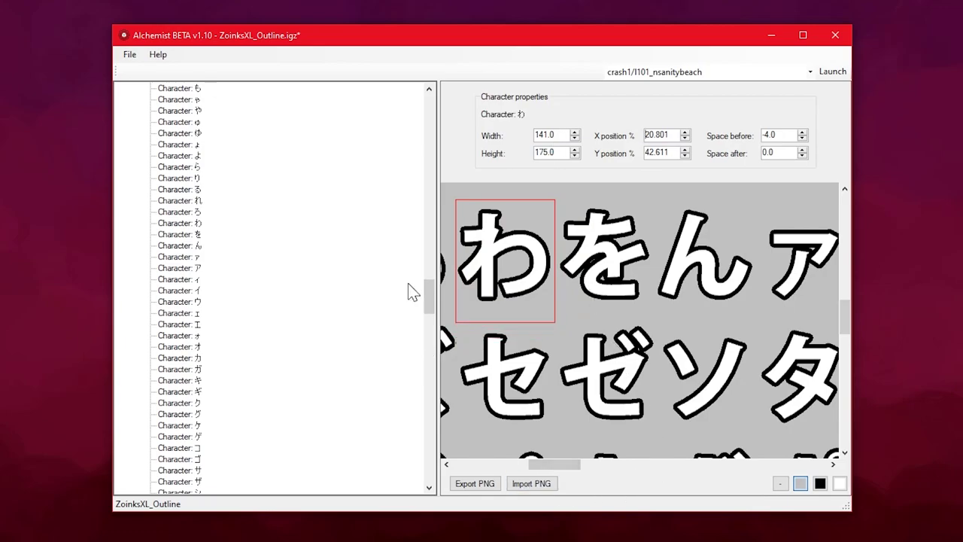
Export the font texture as a PNG and import the edited version with redrawn capital letters and digits
drag(431, 300, 429, 101)
click(184, 436)
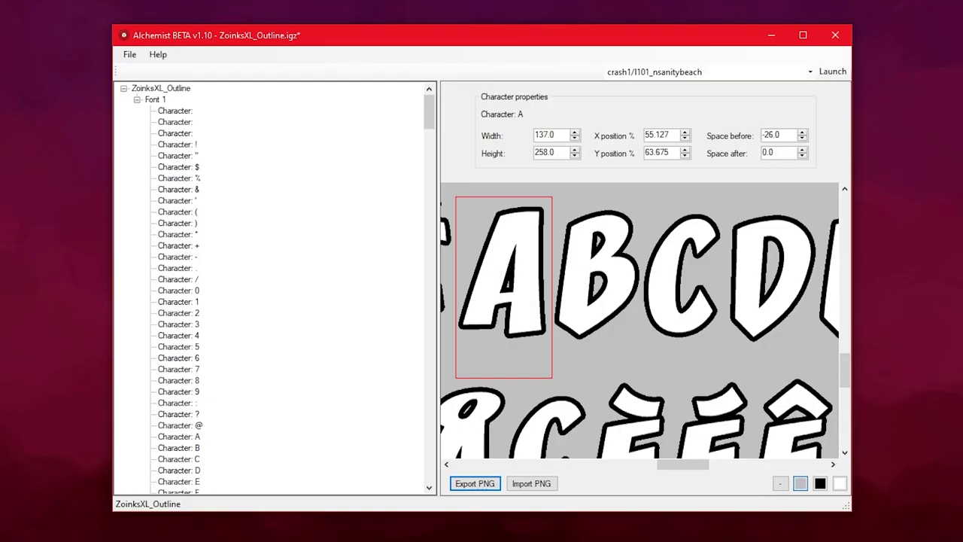
click(548, 486)
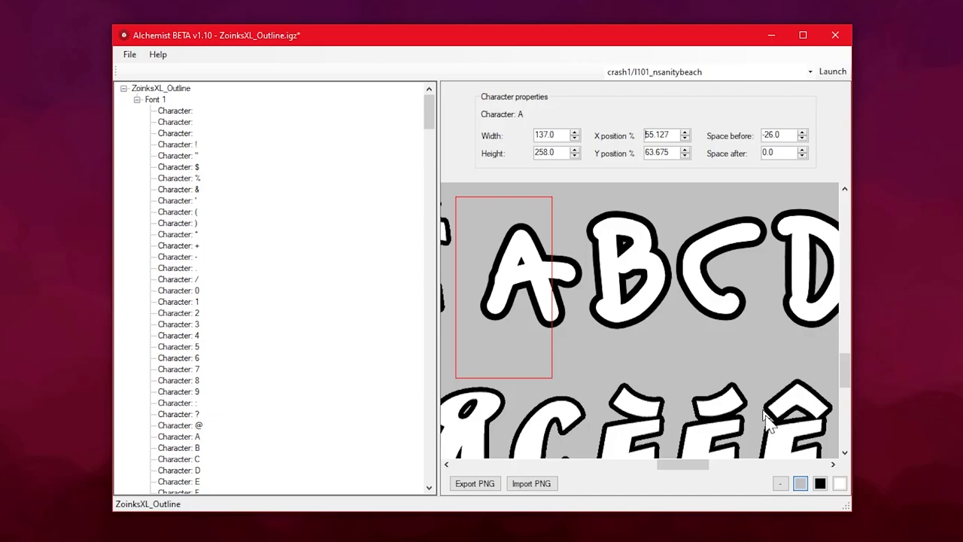
click(780, 483)
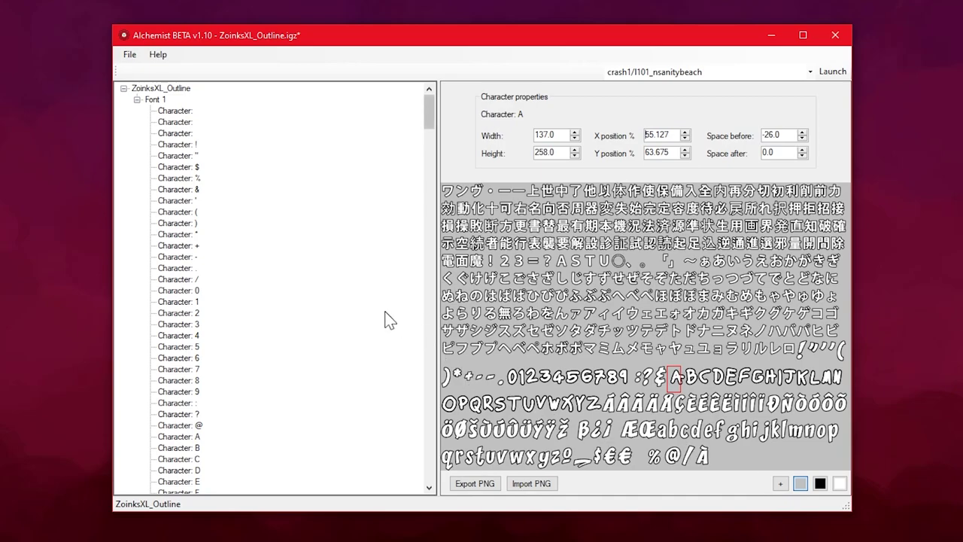
Check where the accented Latin, hiragana and katakana characters sit on the imported font texture
scroll(361, 321, down, 20)
click(197, 347)
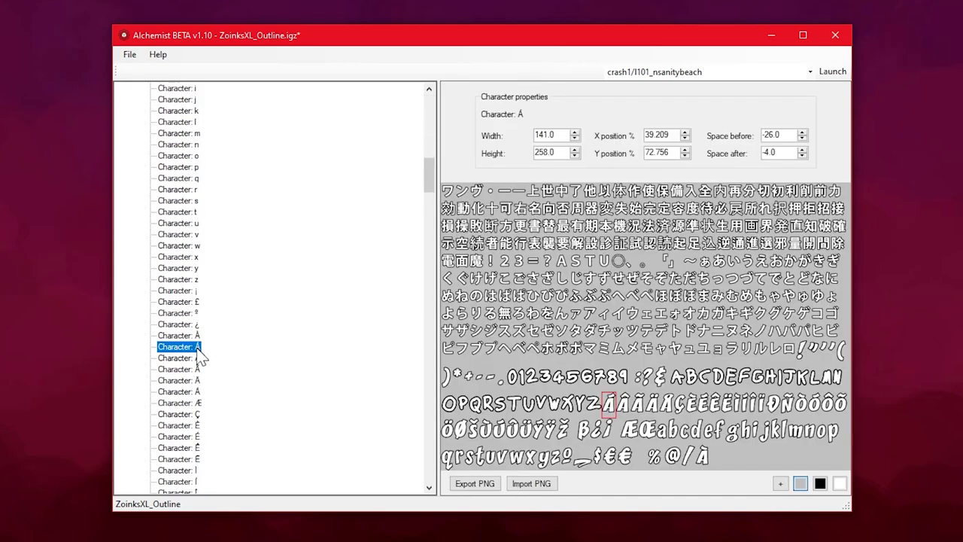
scroll(197, 347, down, 15)
click(197, 347)
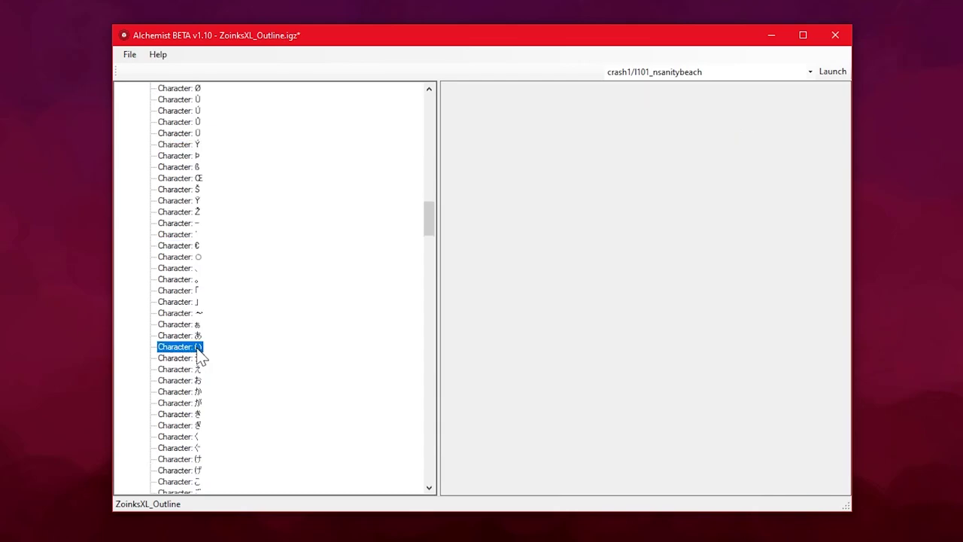
scroll(200, 355, down, 8)
click(197, 347)
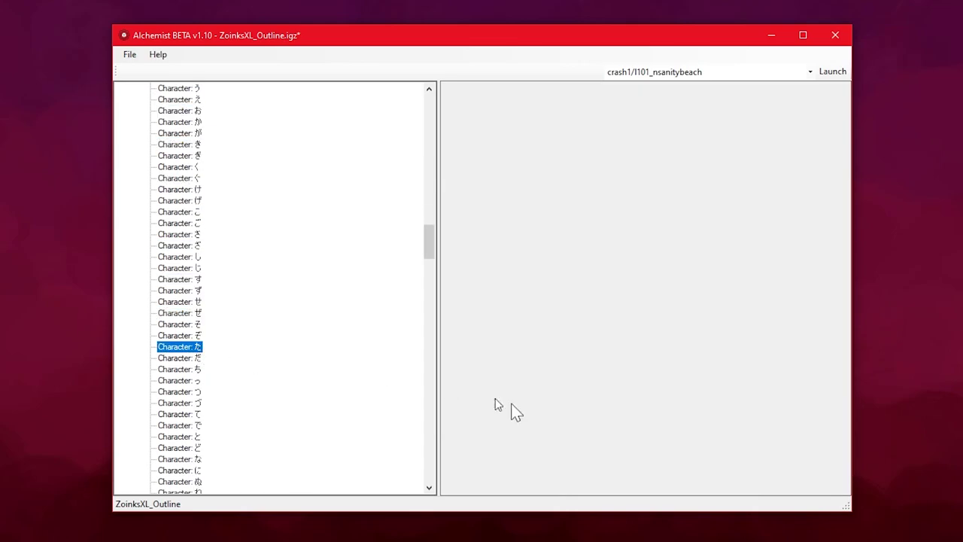
click(198, 346)
scroll(200, 347, down, 12)
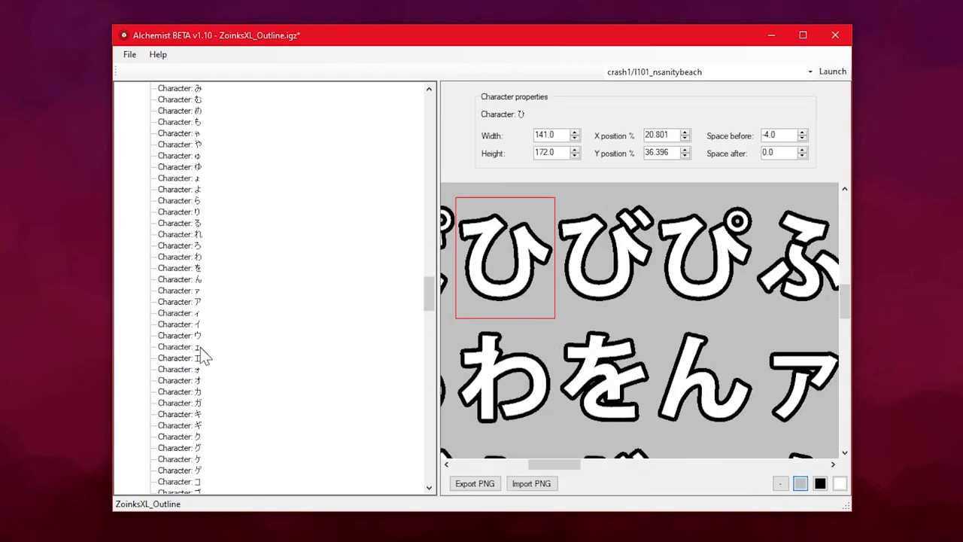
click(198, 347)
scroll(248, 358, down, 6)
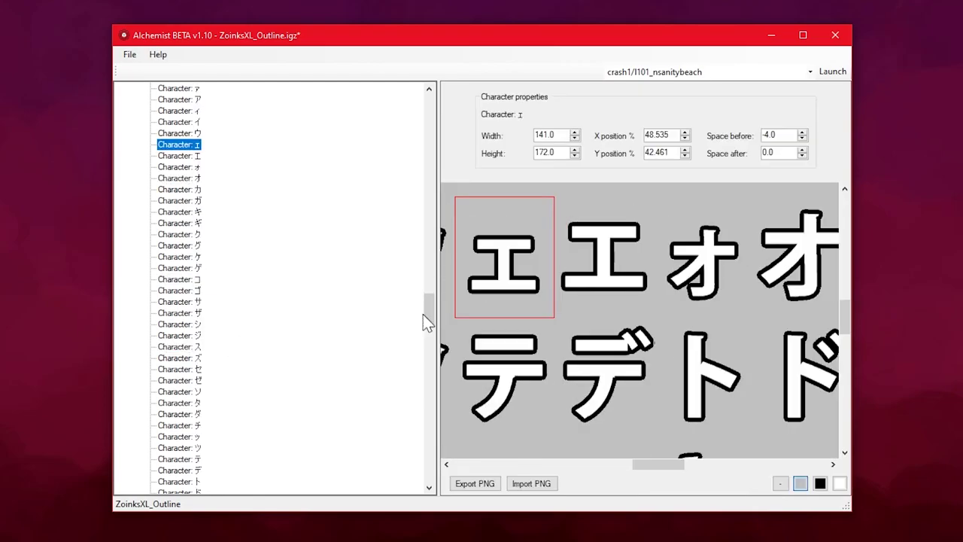
Fit character A's frame to the redrawn letter with an X position of 55.727% and a width of 158.0
drag(430, 294, 410, 143)
click(194, 212)
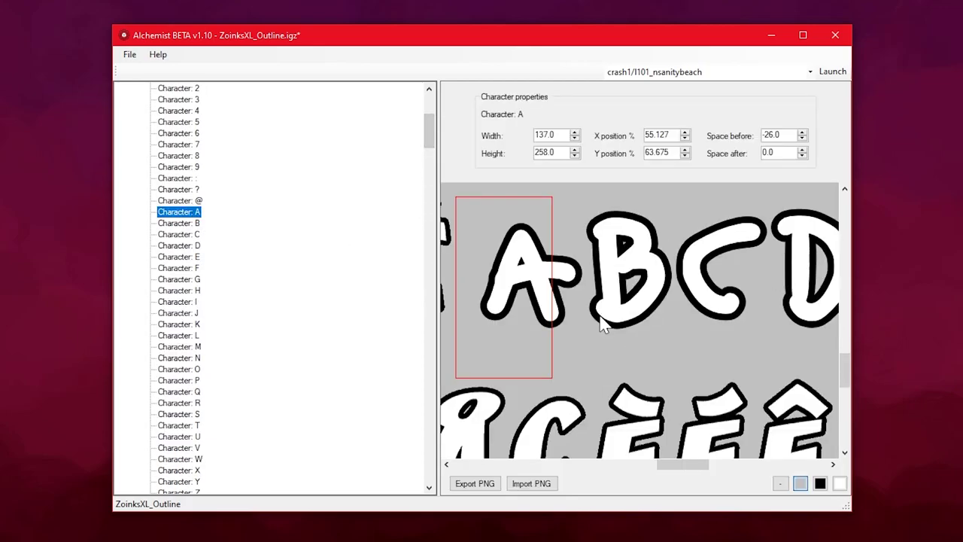
scroll(669, 131, up, 9)
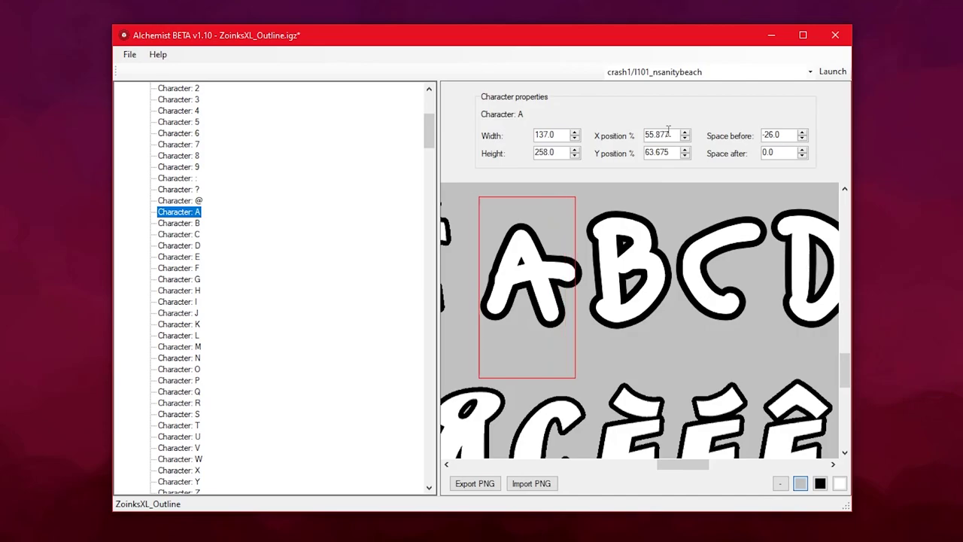
scroll(668, 132, down, 3)
scroll(560, 136, up, 10)
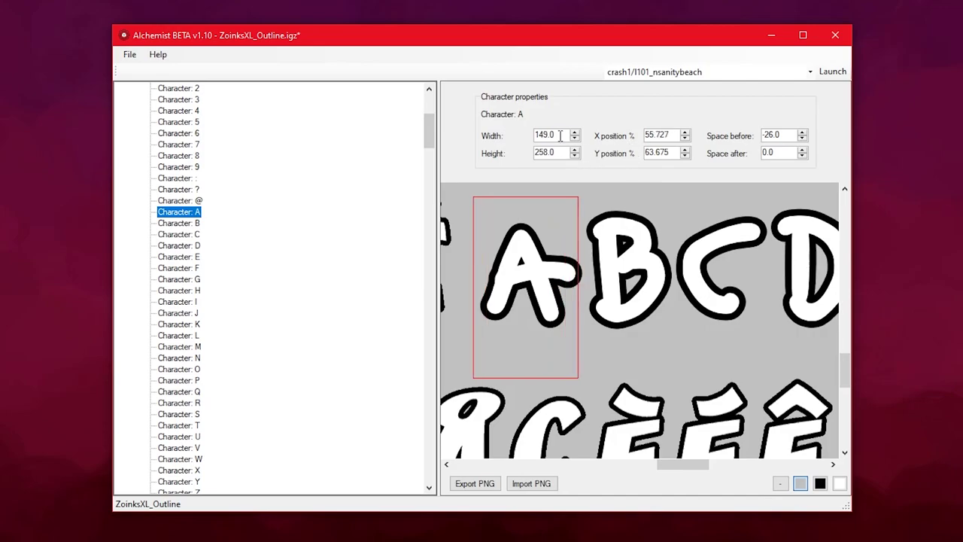
Set the space before and space after of character B to 0
key(Down)
key(Tab)
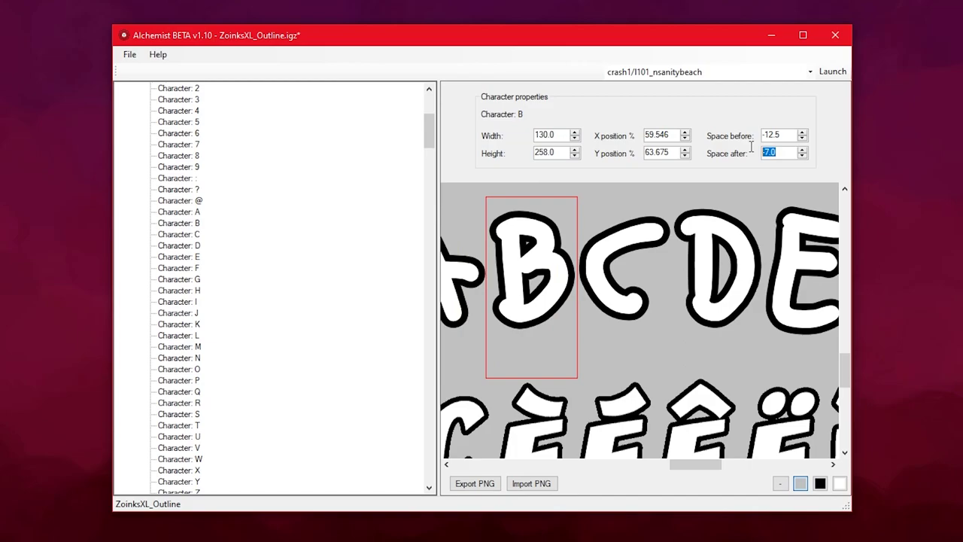
double_click(784, 134)
click(785, 151)
double_click(786, 135)
text(53.5)
key(Up)
key(Up)
key(Up)
drag(786, 135, 760, 159)
text(0)
key(Tab)
text(0)
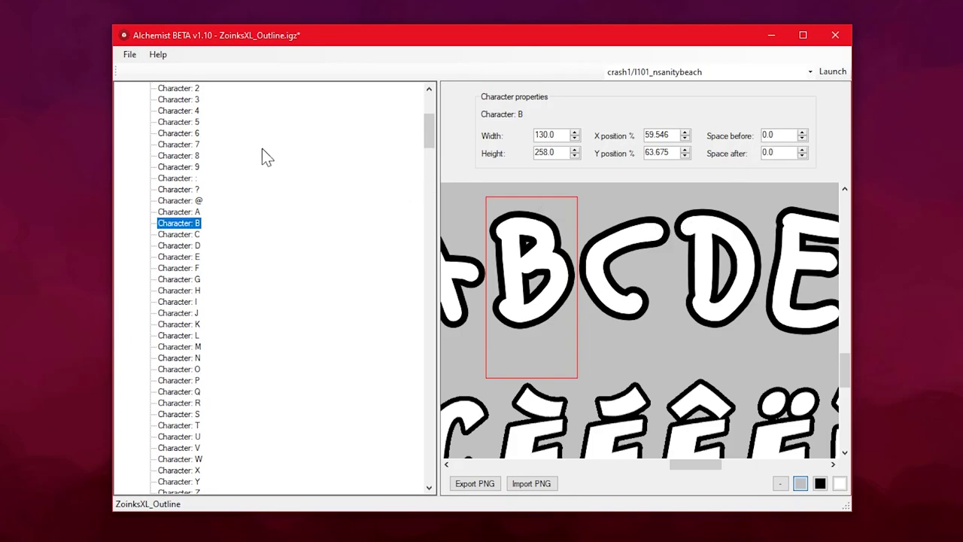
Set the space before character A to 0
click(191, 213)
double_click(782, 135)
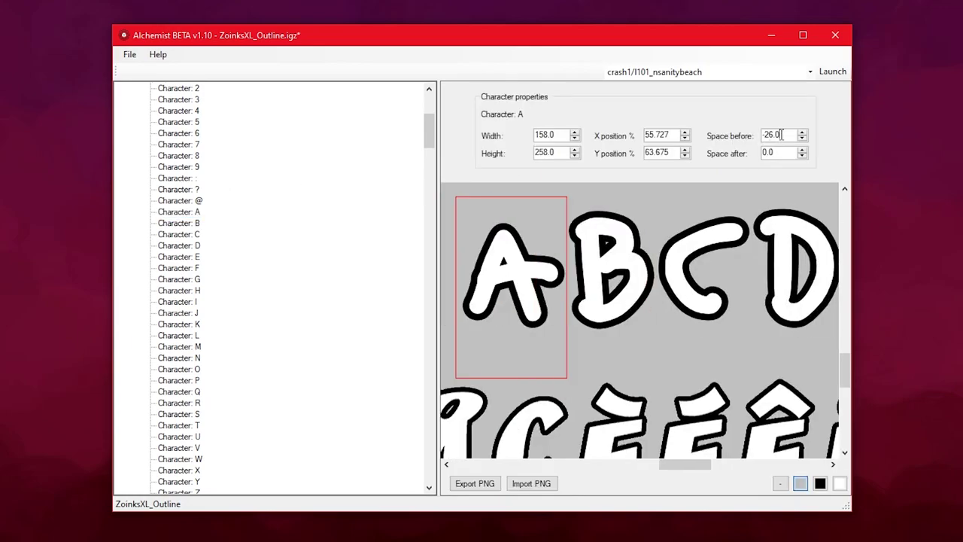
text(0)
click(302, 211)
Remove character C's space before and after, and fit its frame with an X position of 62.647% and a width of 138.0
click(197, 234)
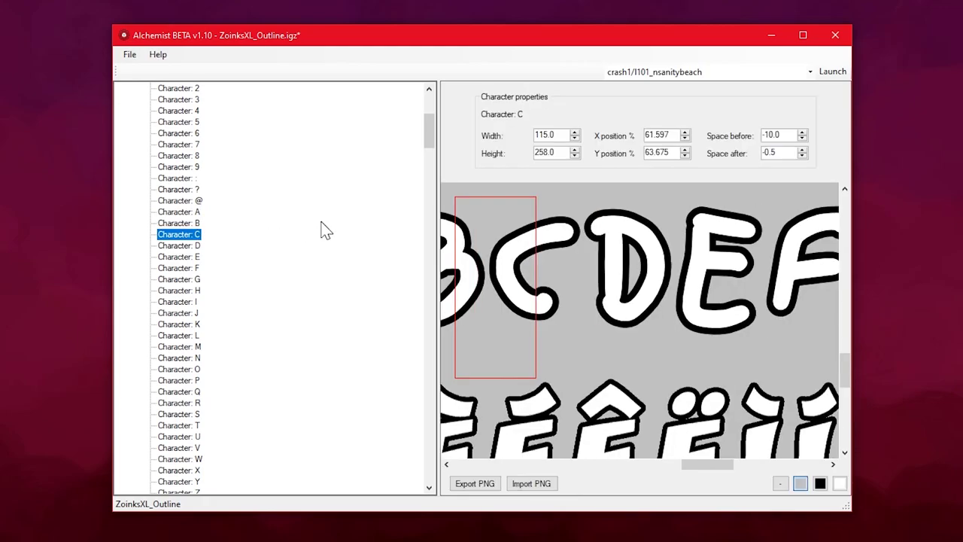
double_click(783, 136)
text(0)
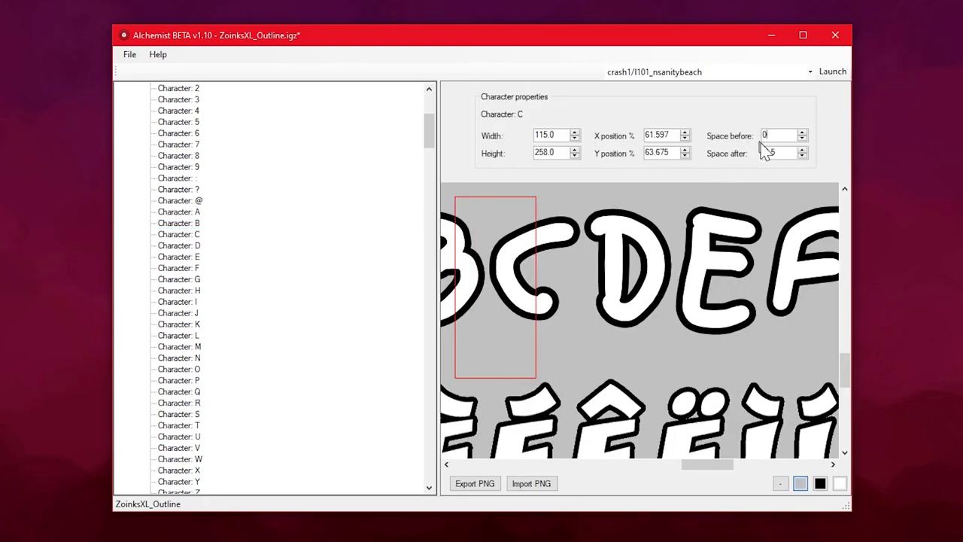
scroll(666, 135, up, 10)
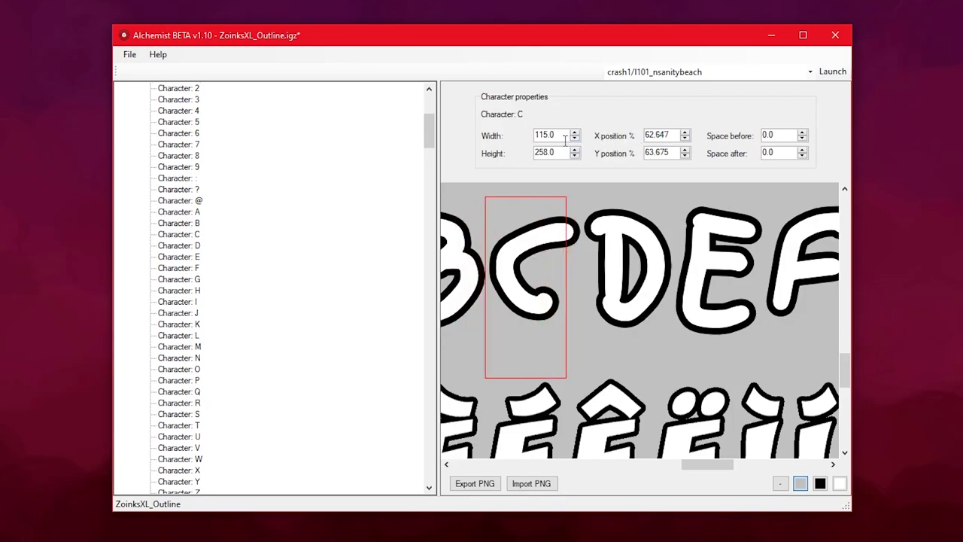
scroll(574, 137, up, 8)
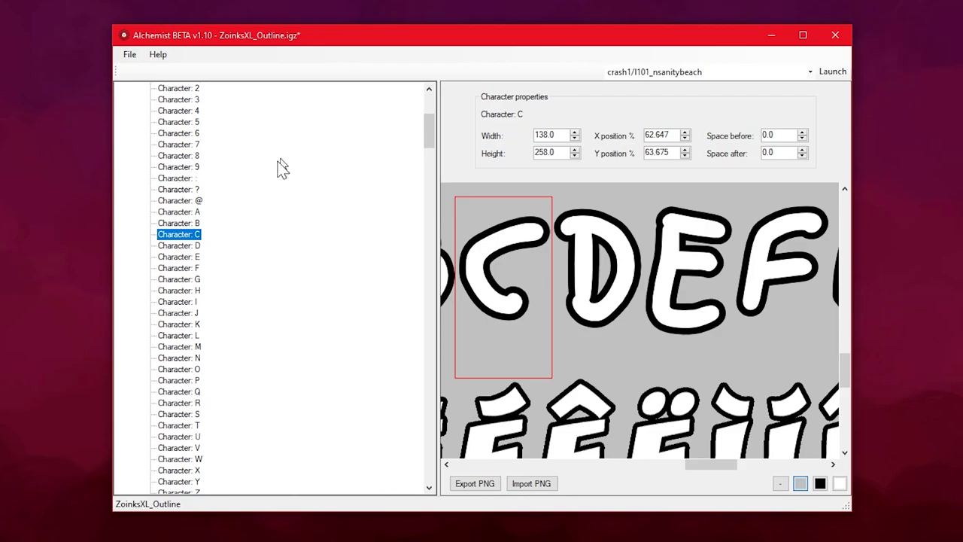
View the whole font texture and replace it with the PNG containing only the redrawn capital letters and digits
click(195, 213)
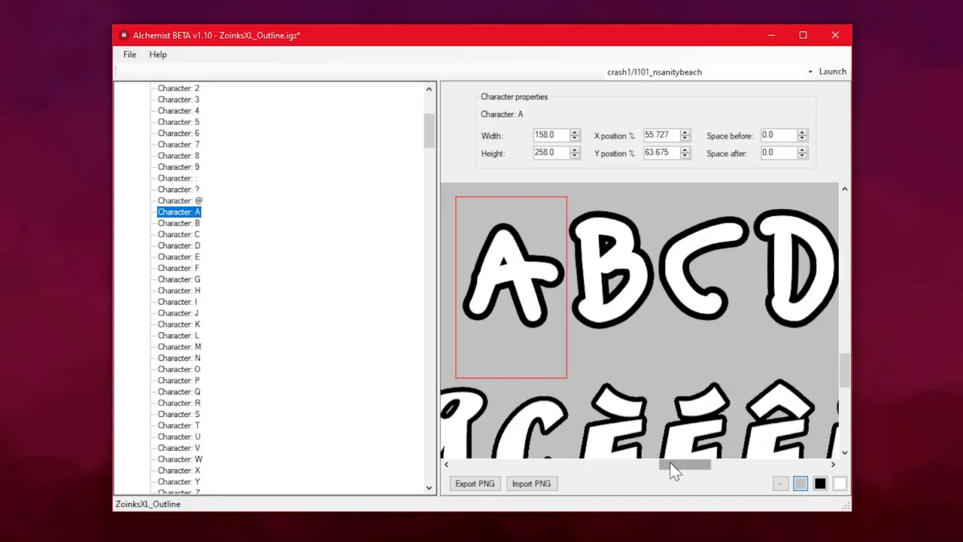
drag(674, 470, 654, 465)
click(775, 482)
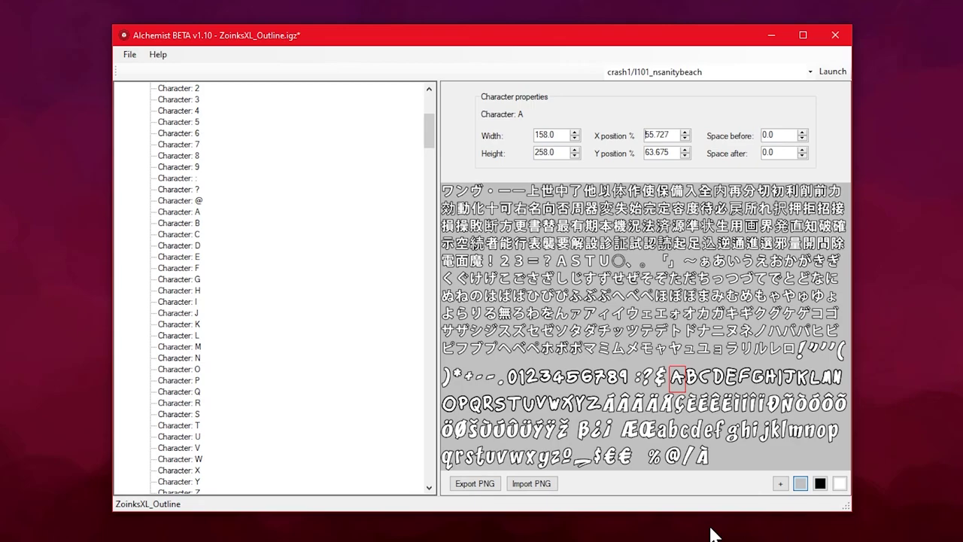
click(550, 486)
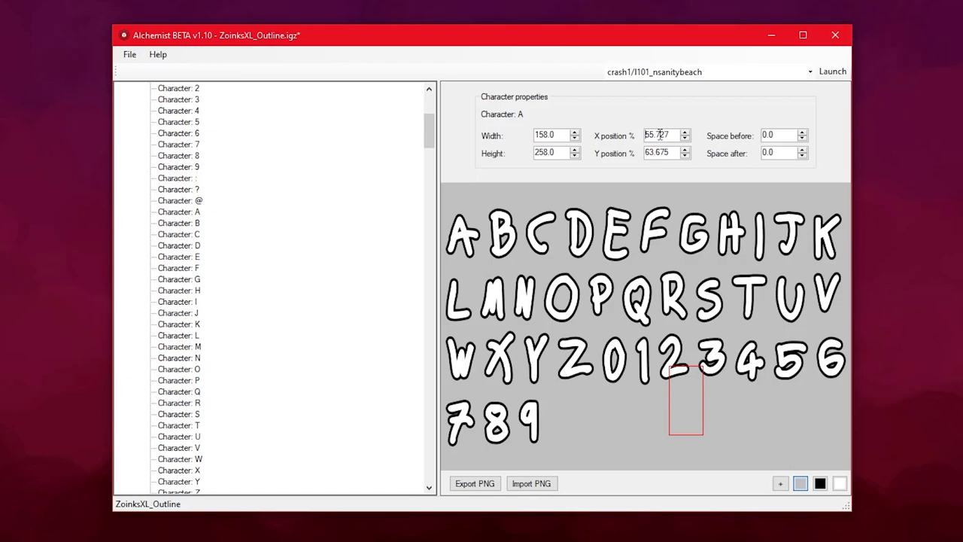
Move character A's frame to an X position of 10% and a Y position of 10%
scroll(660, 134, down, 3)
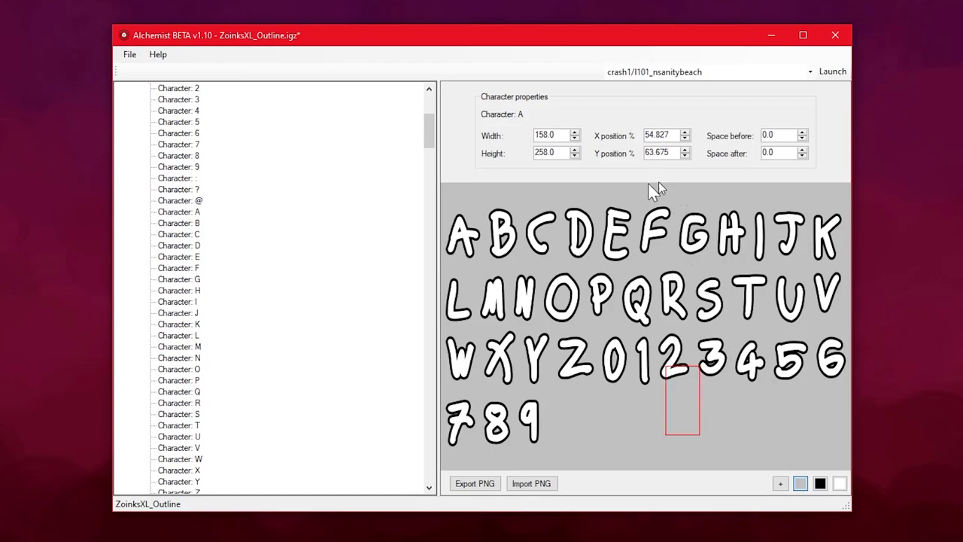
scroll(663, 136, down, 9)
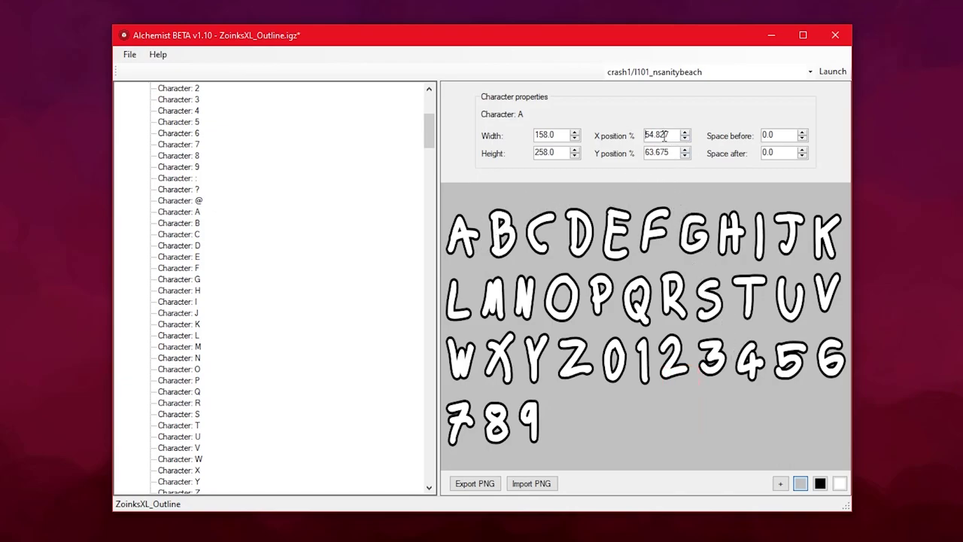
drag(669, 135, 645, 154)
text(10)
key(Return)
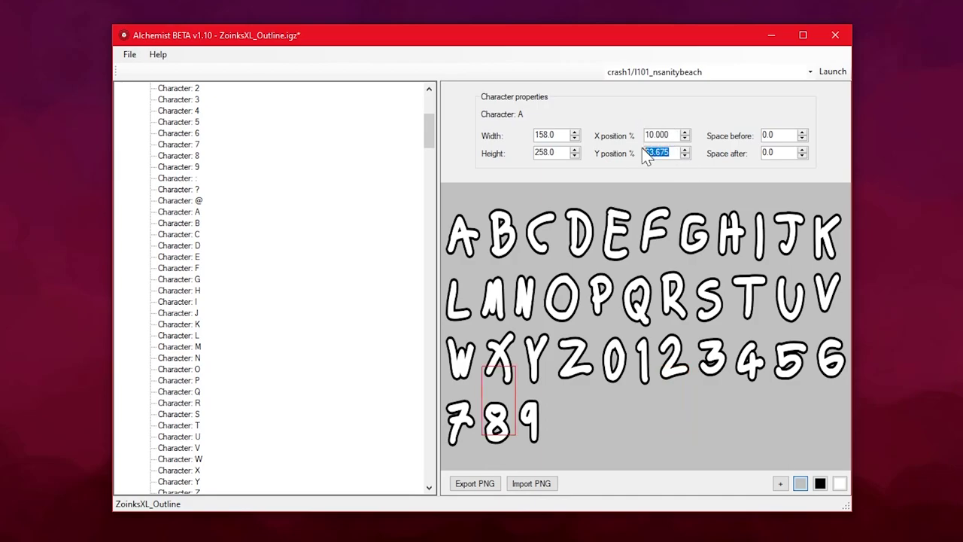
text(10)
key(Return)
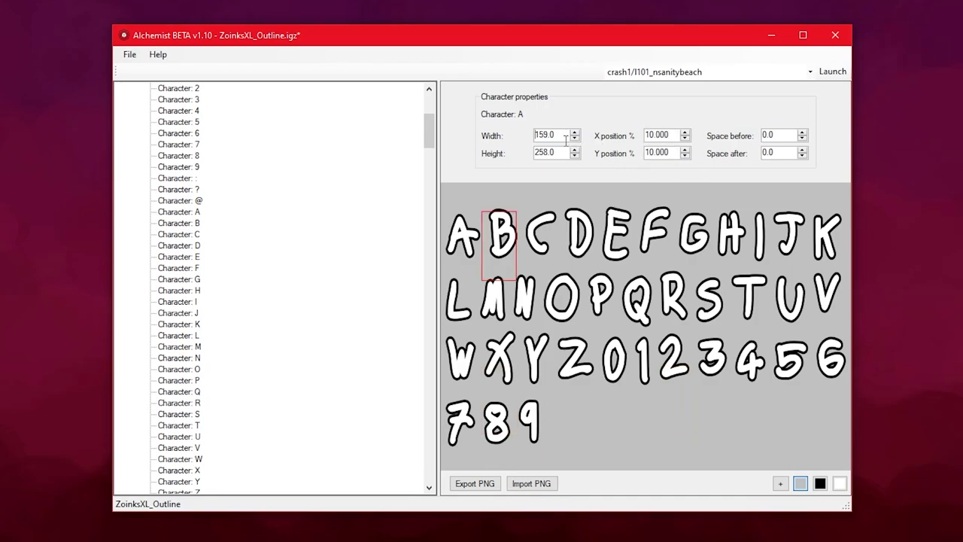
Fit character A's frame around the redrawn letter with an X position of 1.000%, a height of 231.0 and a width of 174.0
click(781, 484)
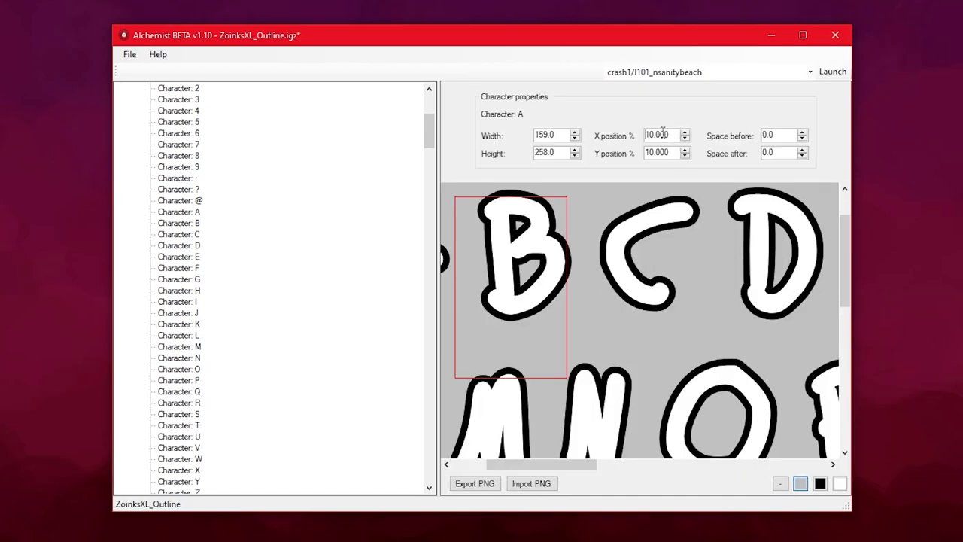
scroll(663, 134, down, 9)
drag(536, 465, 469, 460)
scroll(670, 135, down, 2)
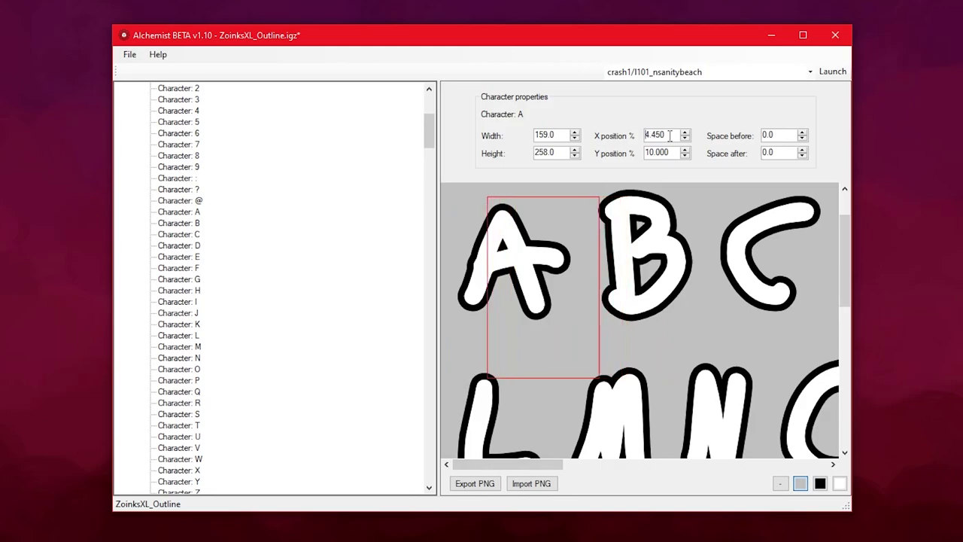
scroll(670, 135, down, 7)
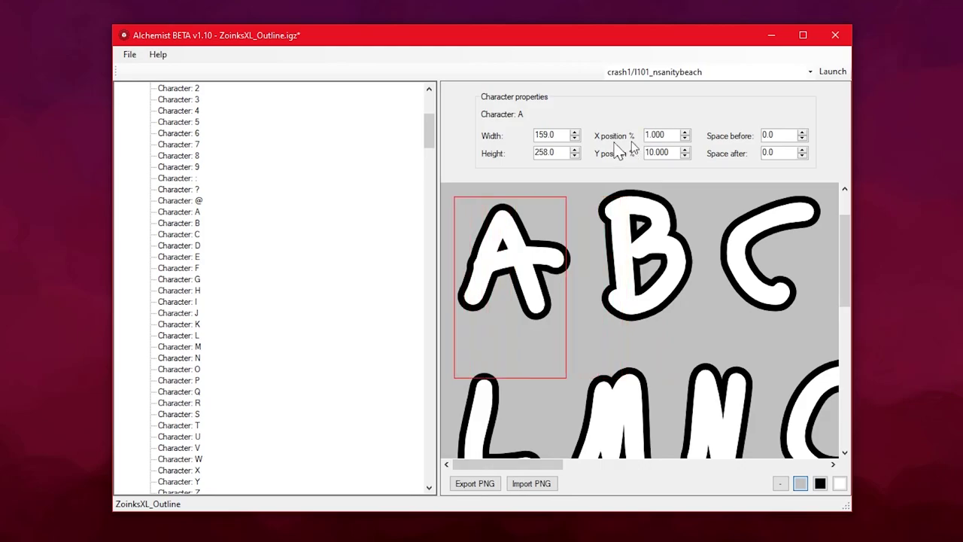
scroll(545, 152, down, 9)
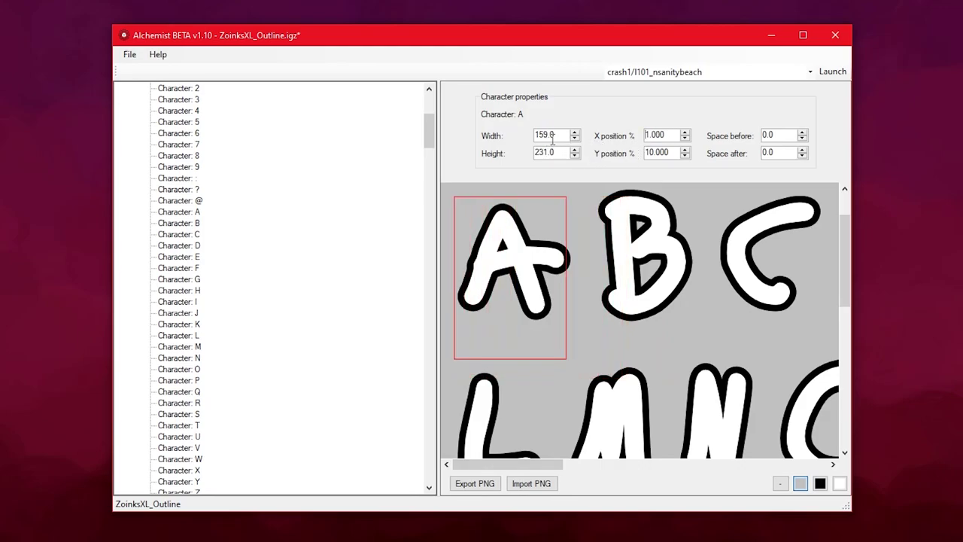
scroll(553, 139, up, 5)
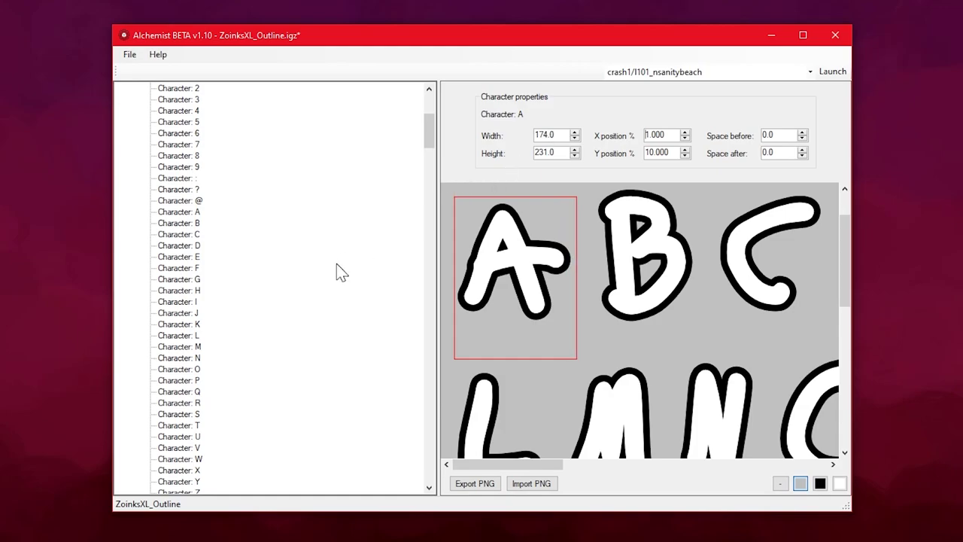
Check where the frames of the hiragana, katakana, kanji and full-width characters fall on the new font texture
scroll(337, 269, down, 20)
click(197, 291)
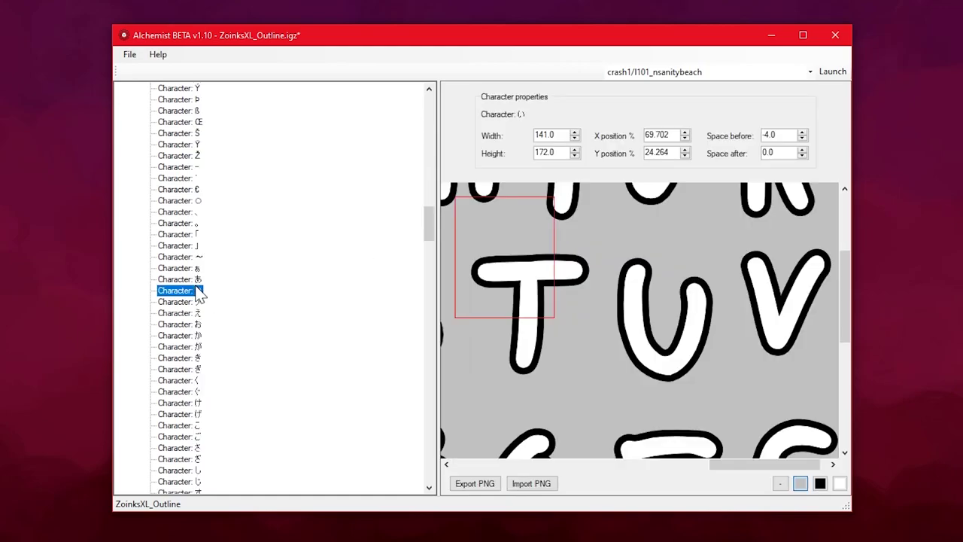
click(187, 305)
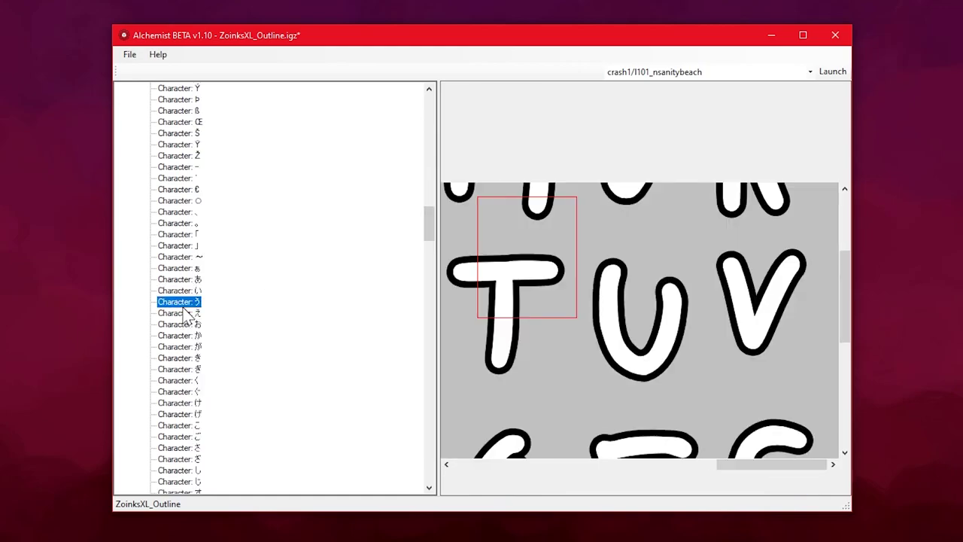
click(194, 392)
click(189, 361)
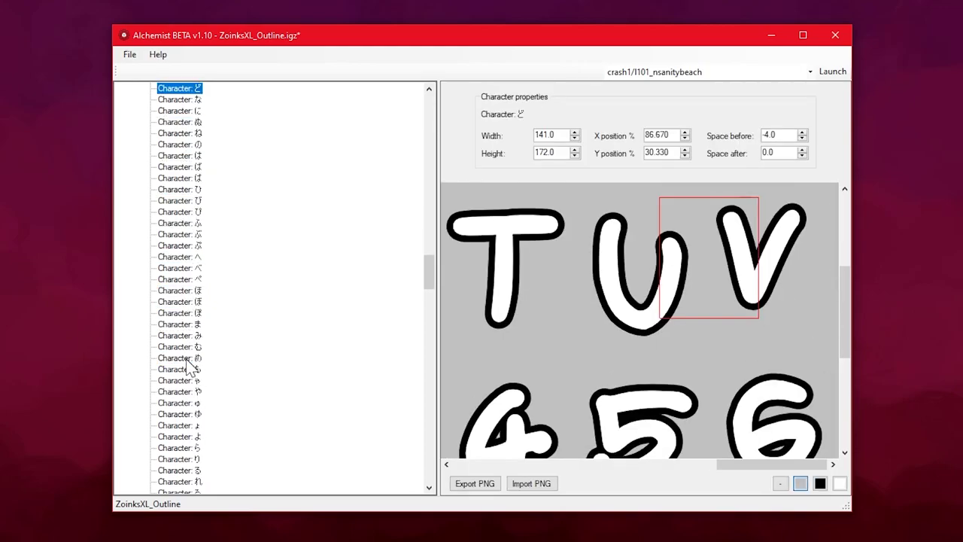
click(188, 359)
scroll(189, 365, down, 9)
click(188, 359)
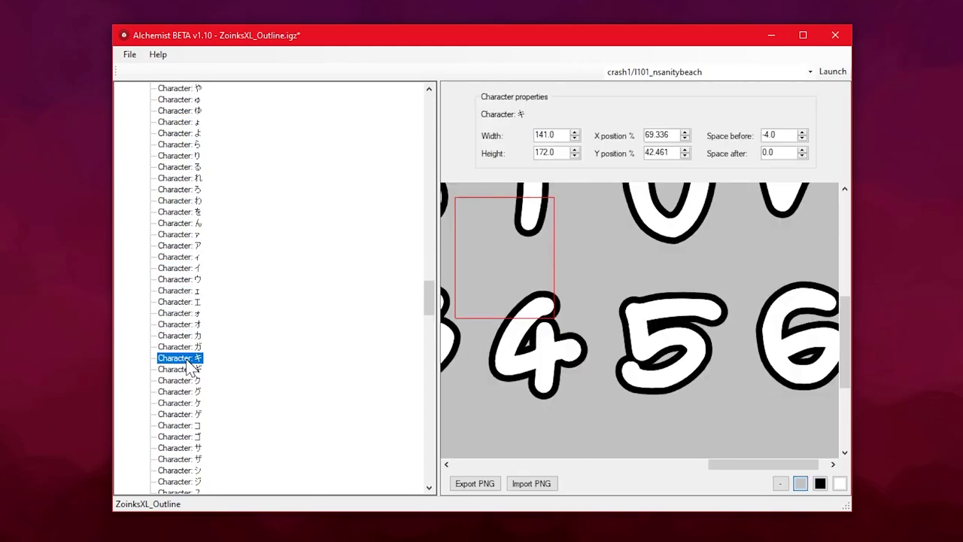
scroll(188, 365, down, 9)
click(188, 359)
scroll(189, 364, down, 9)
click(188, 359)
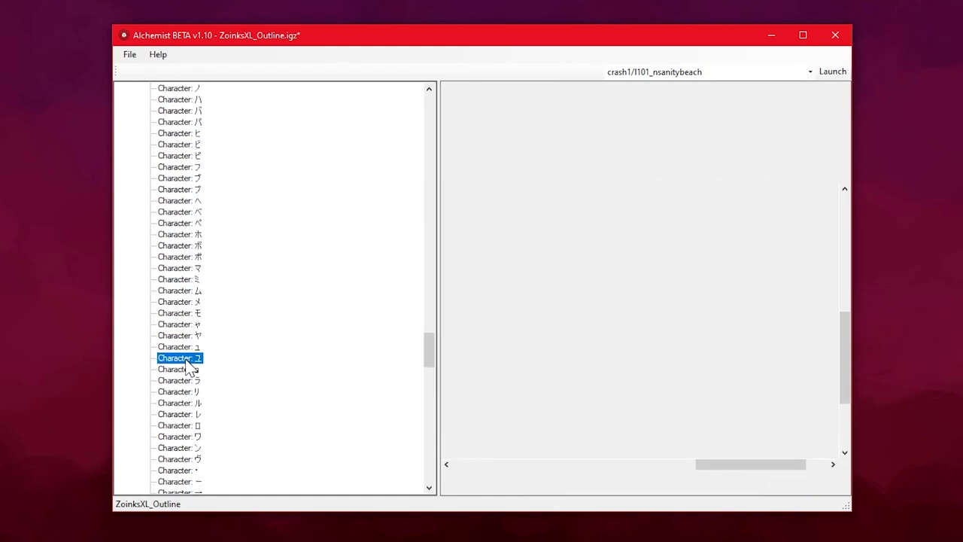
scroll(188, 364, down, 9)
click(188, 359)
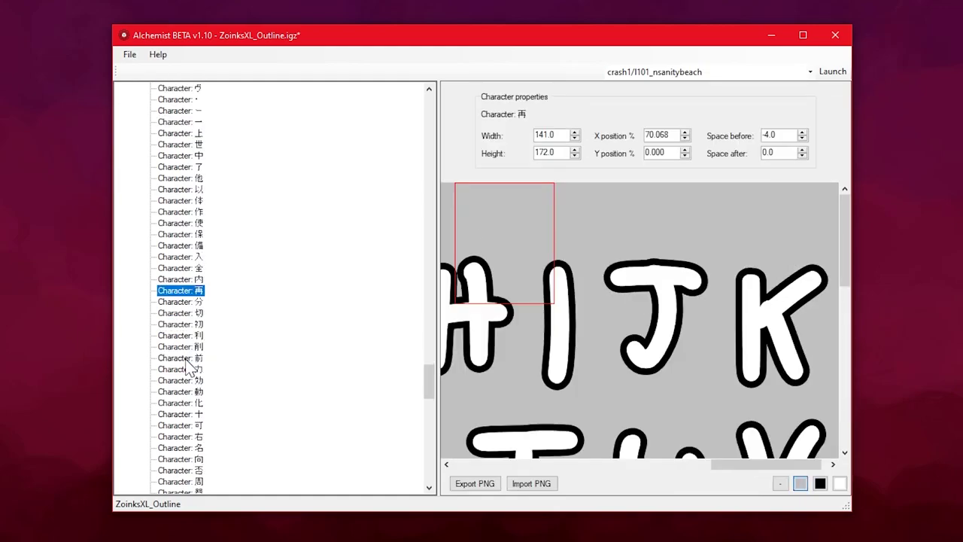
scroll(188, 364, down, 9)
click(188, 359)
scroll(188, 364, down, 9)
click(188, 359)
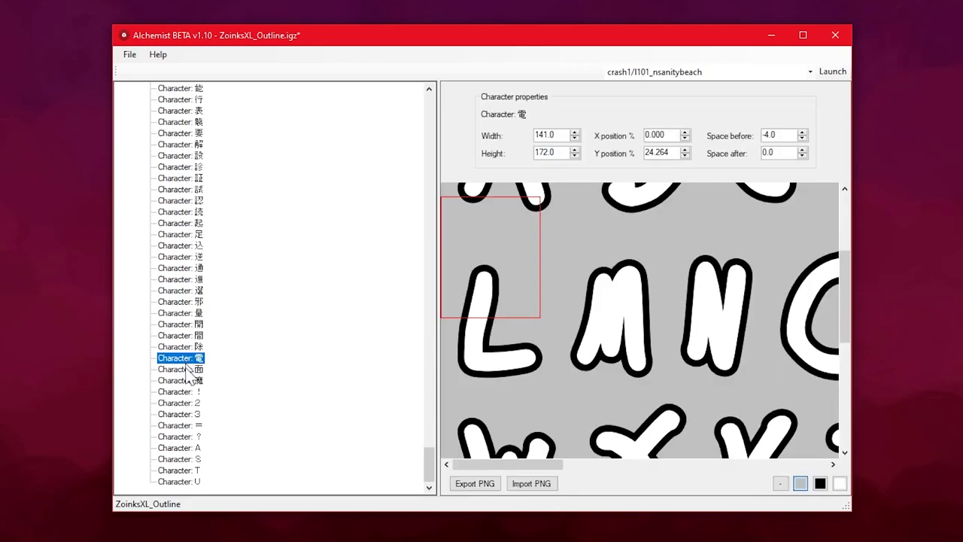
click(188, 404)
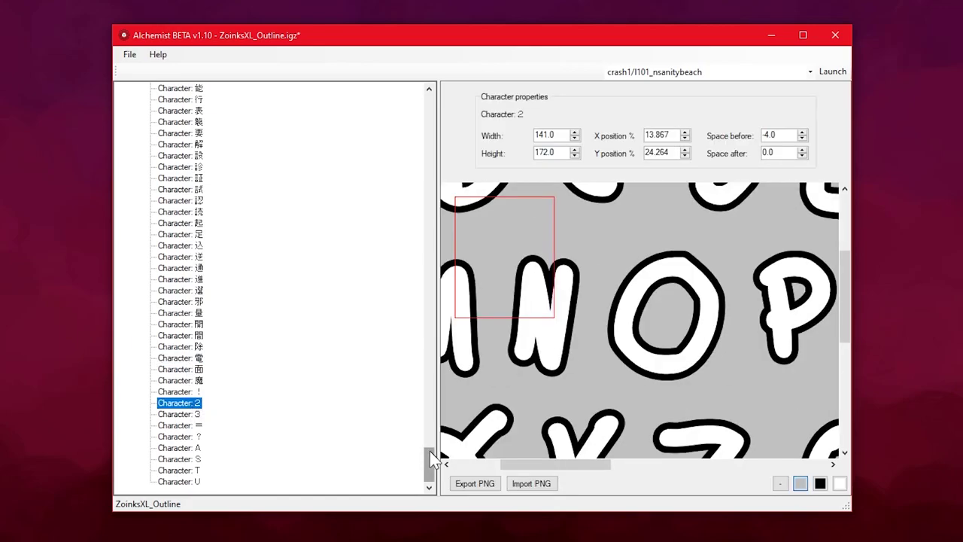
Check where the frames of punctuation characters such as &, - and ! fall on the new font texture
drag(432, 461, 428, 120)
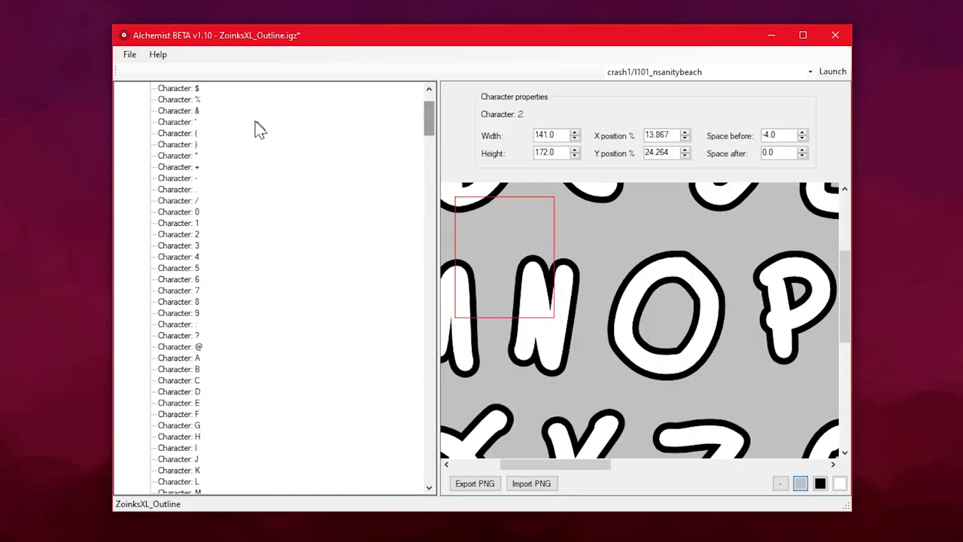
click(198, 123)
click(197, 113)
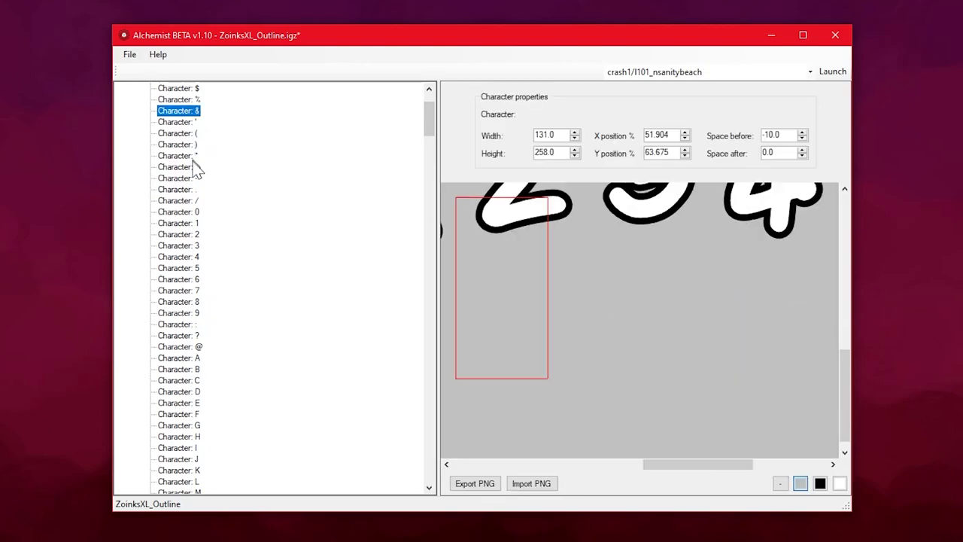
click(196, 189)
scroll(194, 181, up, 2)
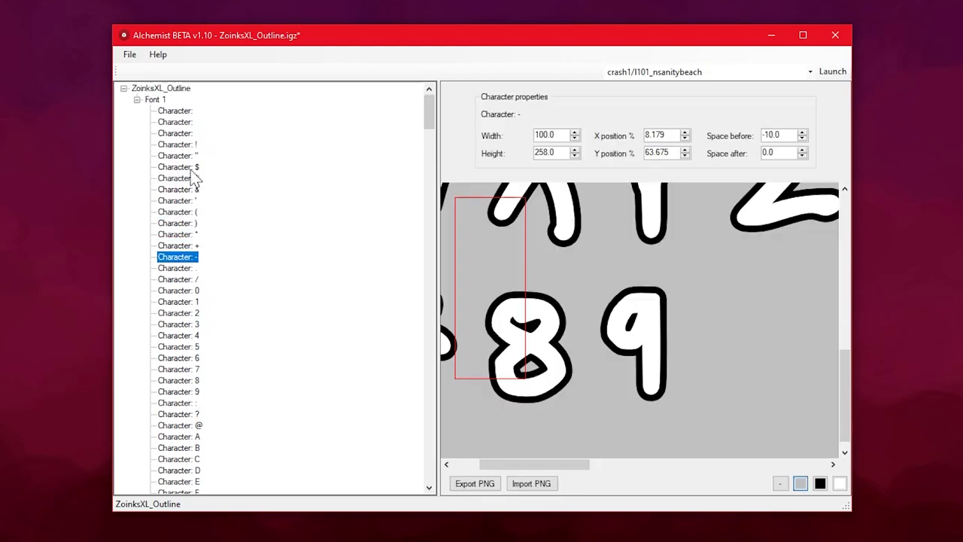
click(194, 146)
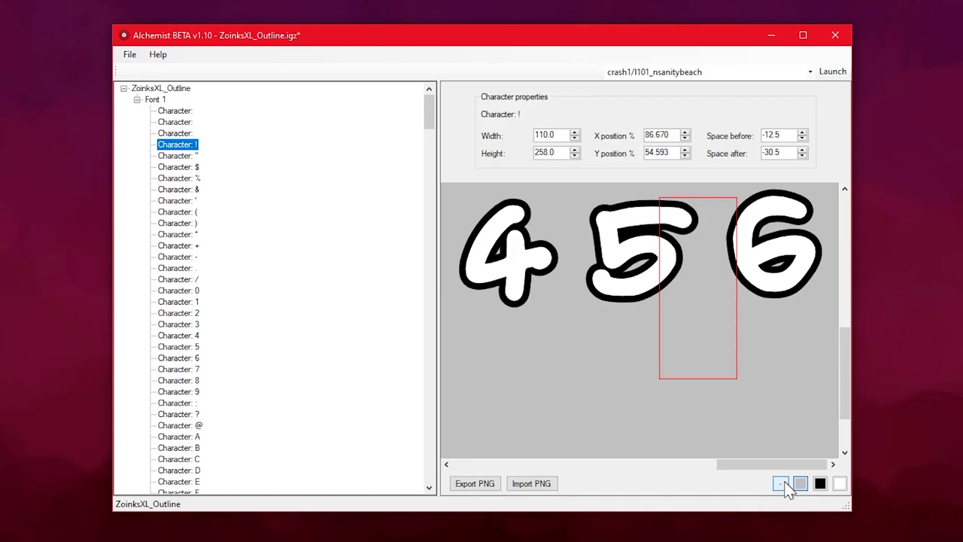
Move character B's frame over its redrawn letter with an X position of 11.450% and a Y position of 10%
scroll(331, 313, down, 8)
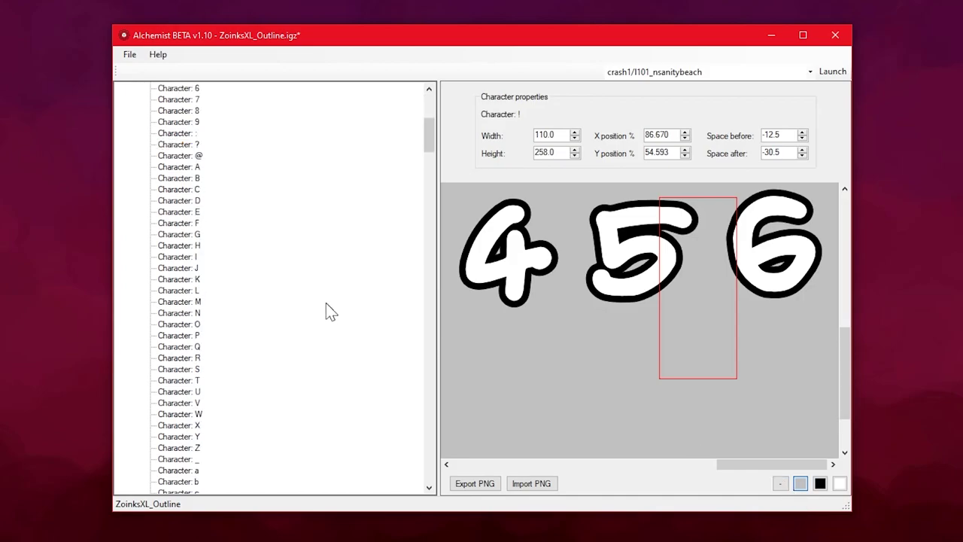
click(193, 179)
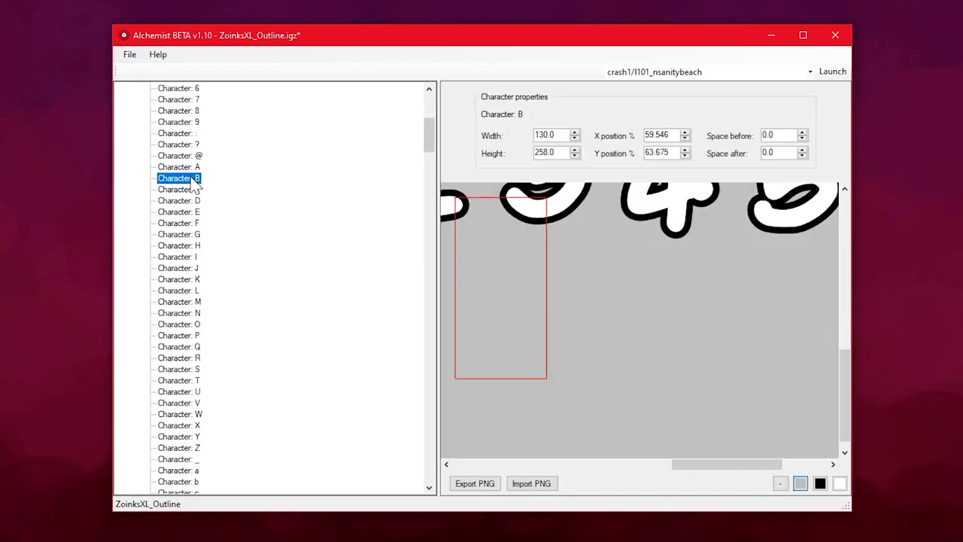
click(193, 169)
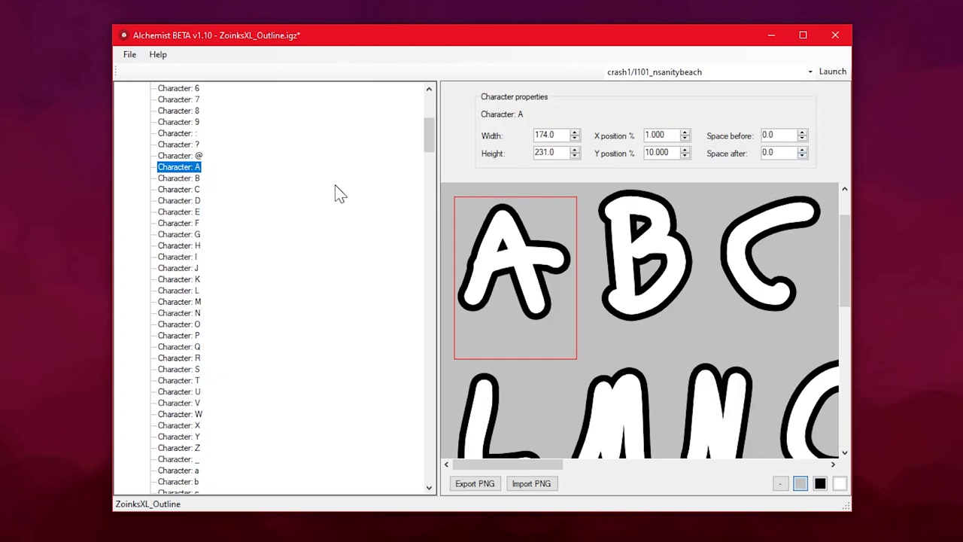
click(193, 178)
drag(669, 154, 638, 135)
text(10)
text(5)
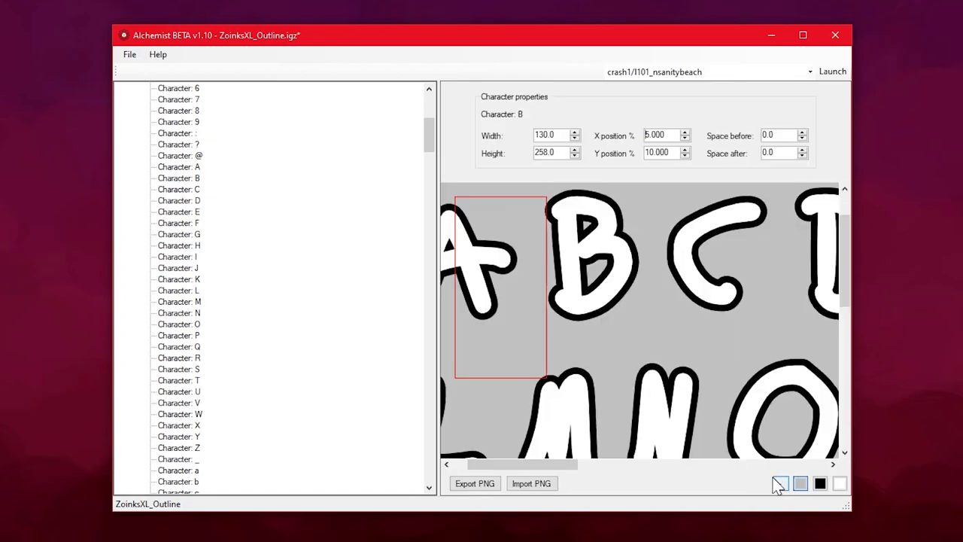
drag(665, 135, 646, 135)
text(5.5)
scroll(652, 134, up, 17)
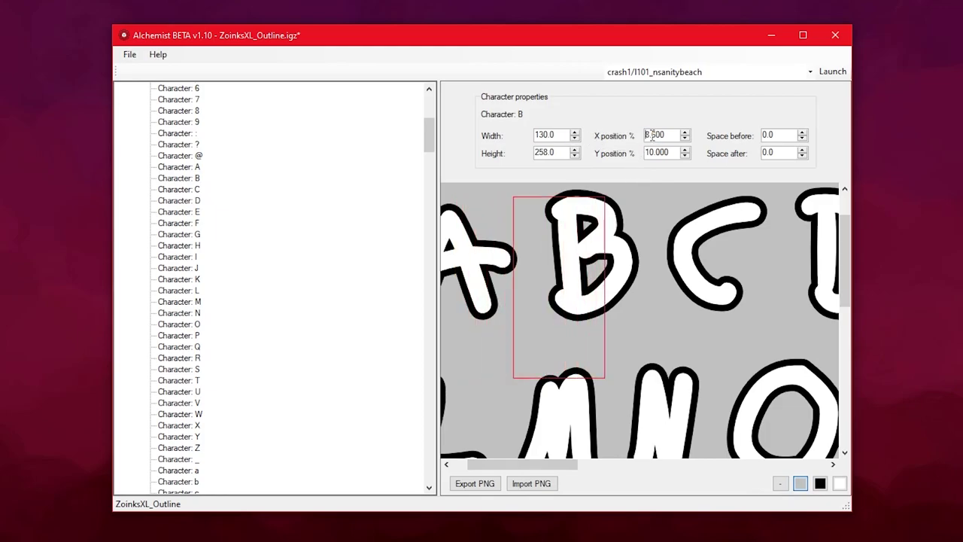
scroll(652, 135, up, 3)
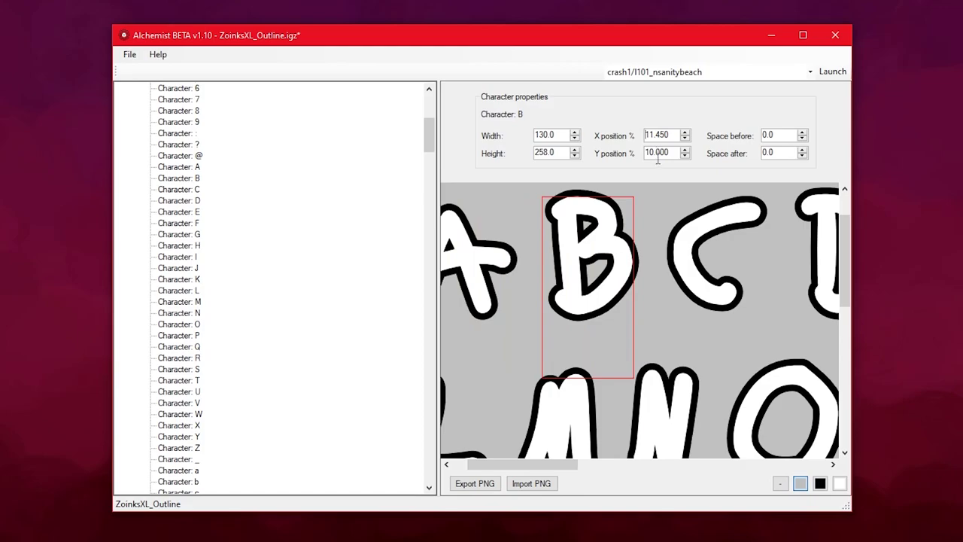
Set the Y position of character B's frame to 8.800% and return to the Font 1 entry
scroll(658, 153, down, 5)
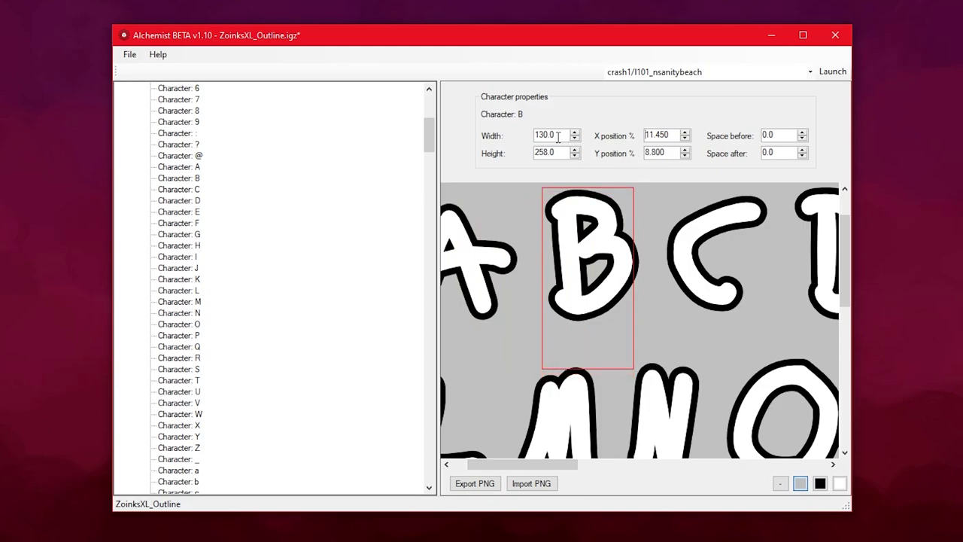
click(301, 200)
scroll(305, 199, up, 8)
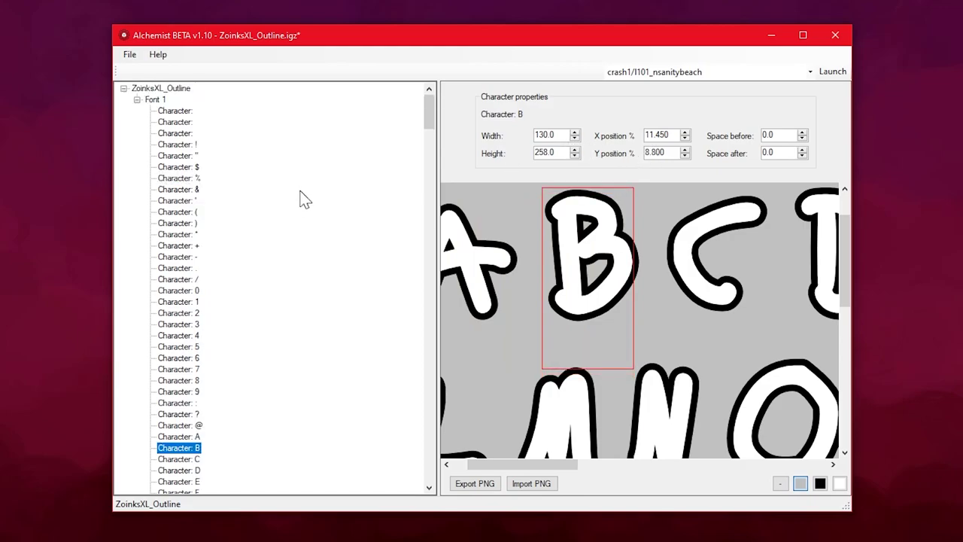
click(159, 101)
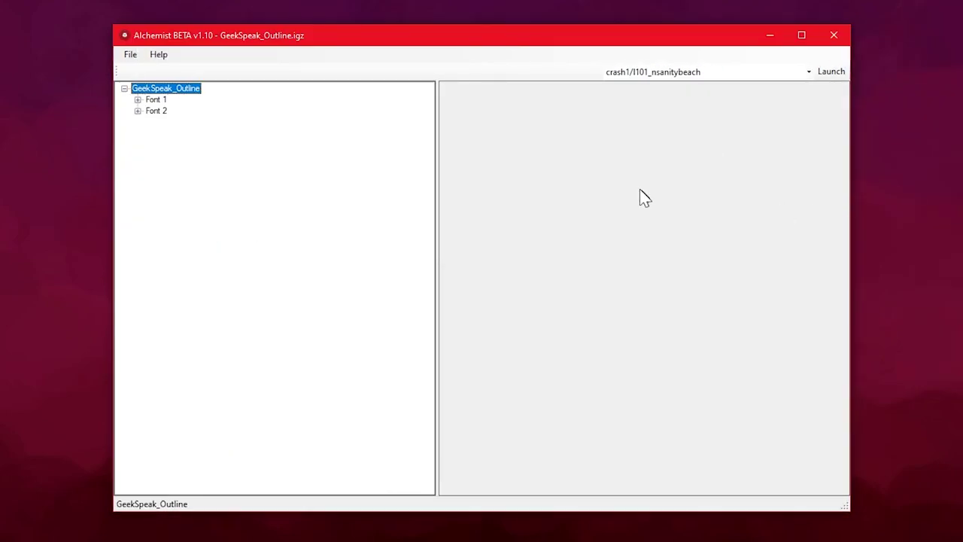
Examine the letters, digits and accented characters on the Font 1 texture of GeekSpeak_Outline
click(161, 100)
click(777, 485)
click(778, 485)
scroll(722, 391, down, 6)
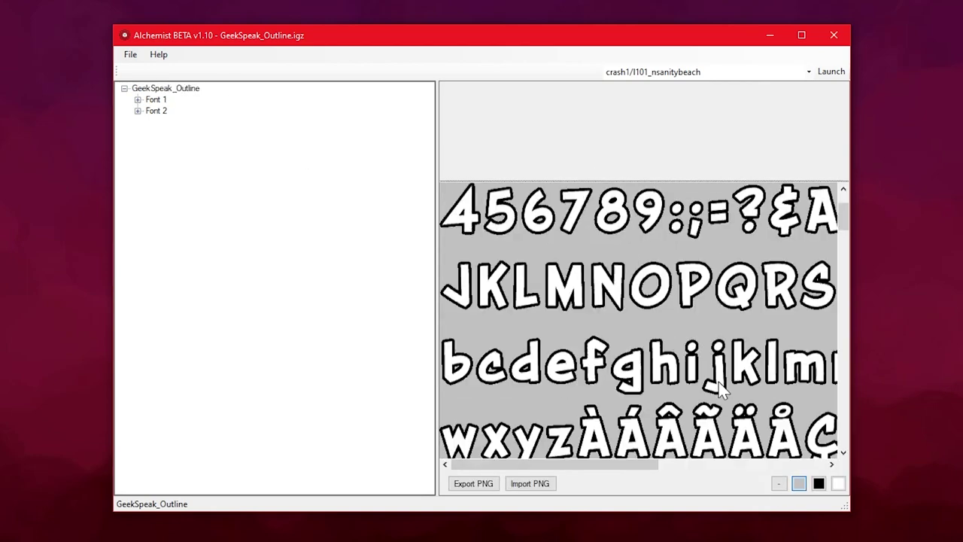
scroll(683, 391, up, 3)
drag(616, 467, 750, 464)
scroll(738, 323, up, 2)
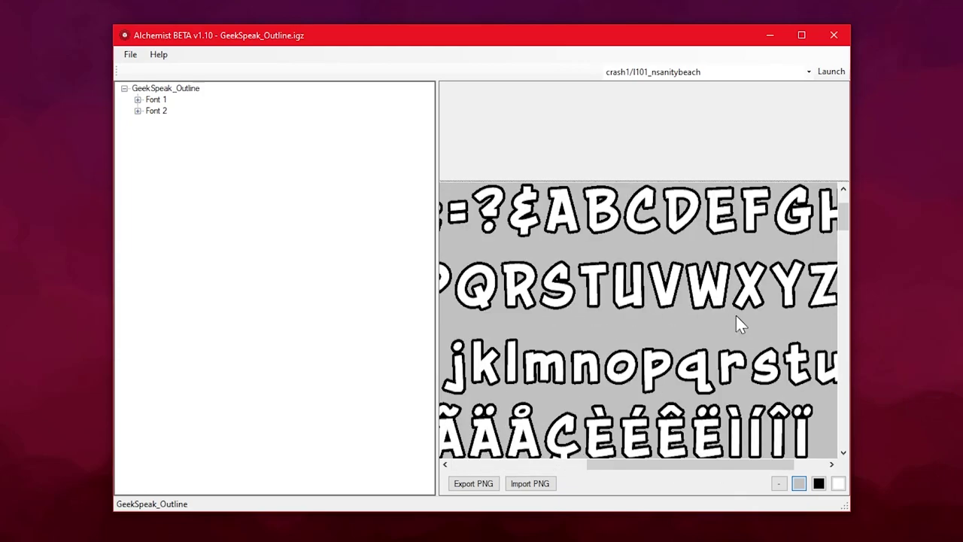
Examine the controller button icons on the Font 2 texture of GeekSpeak_Outline
click(156, 113)
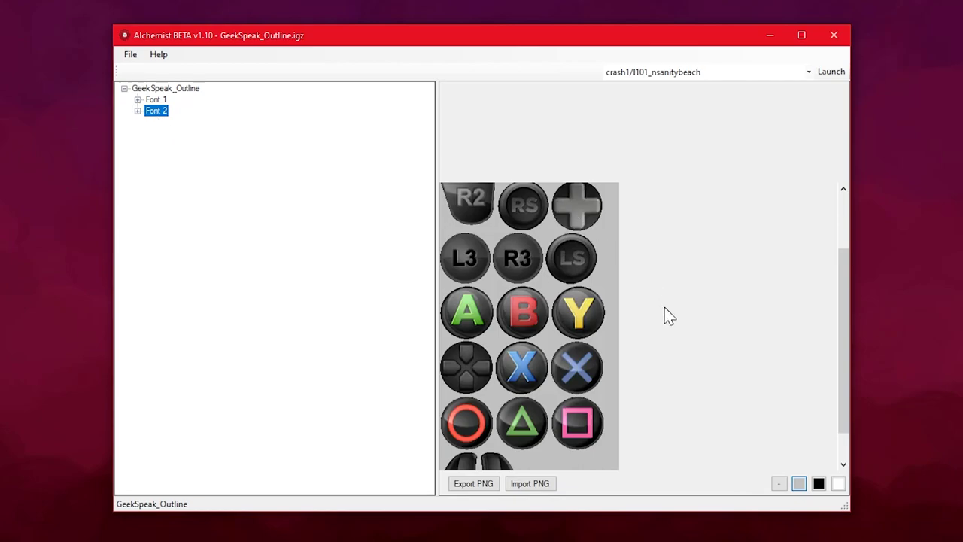
scroll(667, 316, down, 1)
scroll(667, 316, up, 3)
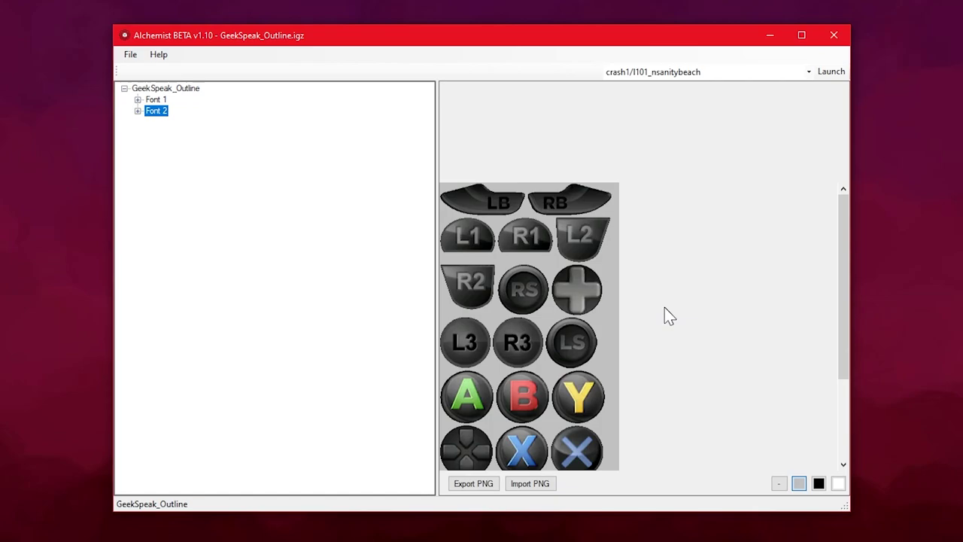
scroll(665, 307, down, 2)
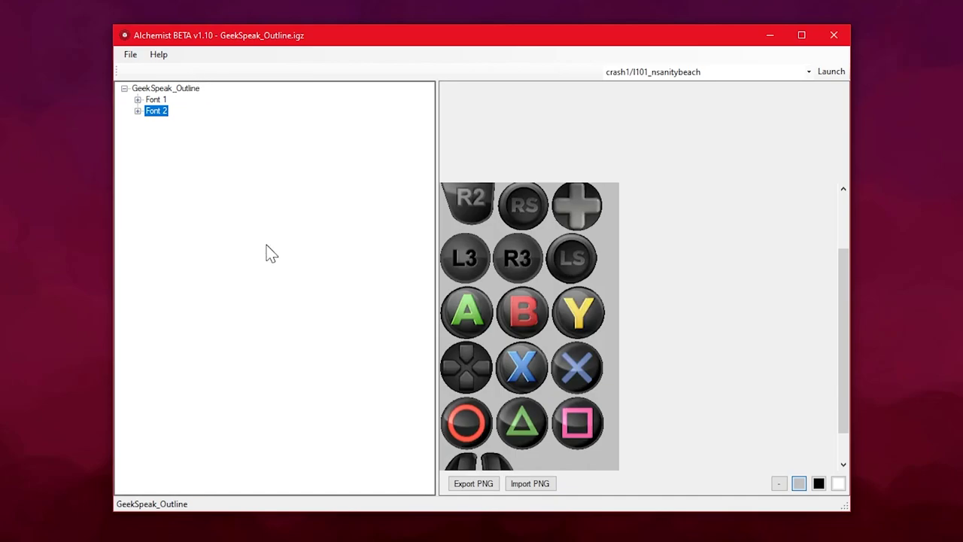
Expand Font 2 and check which button icons the magnifier, check mark and heart symbol characters map to
double_click(161, 116)
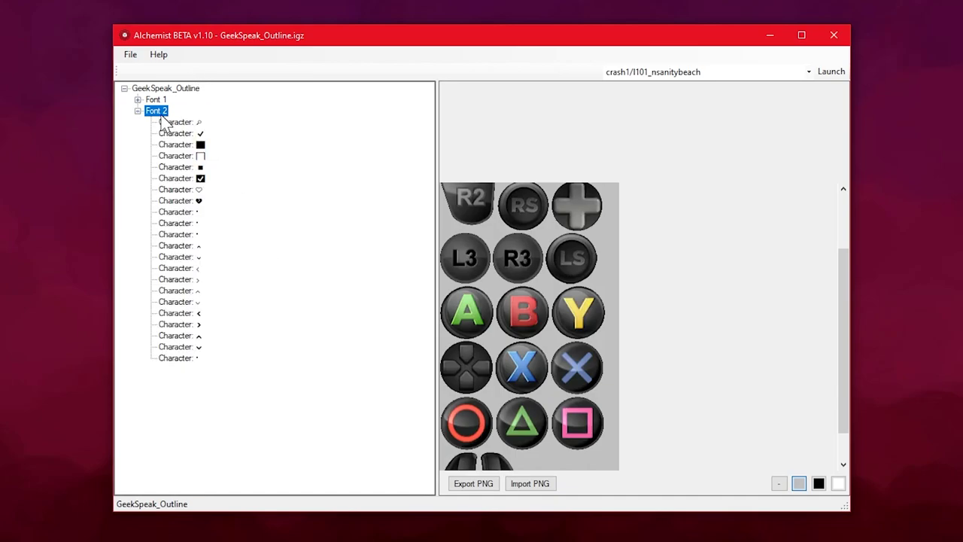
click(199, 125)
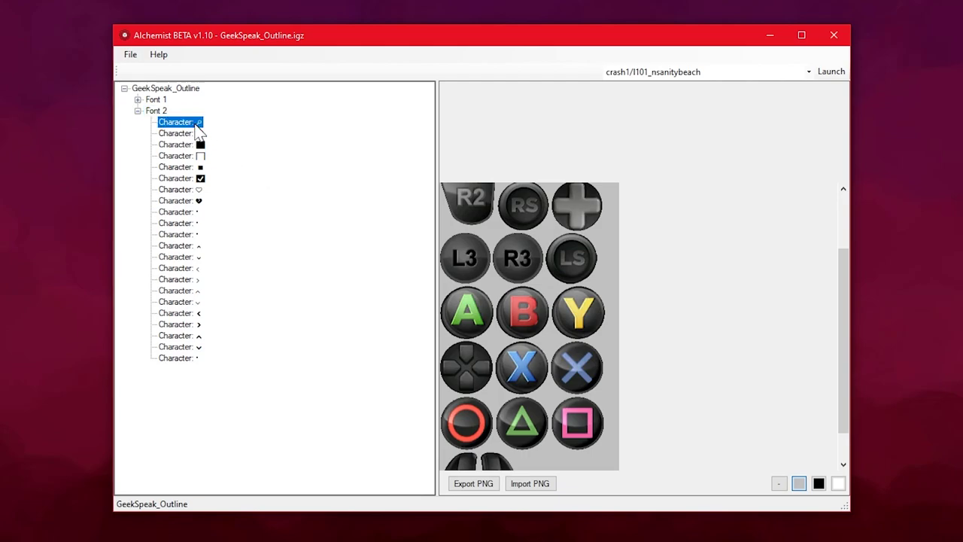
click(200, 145)
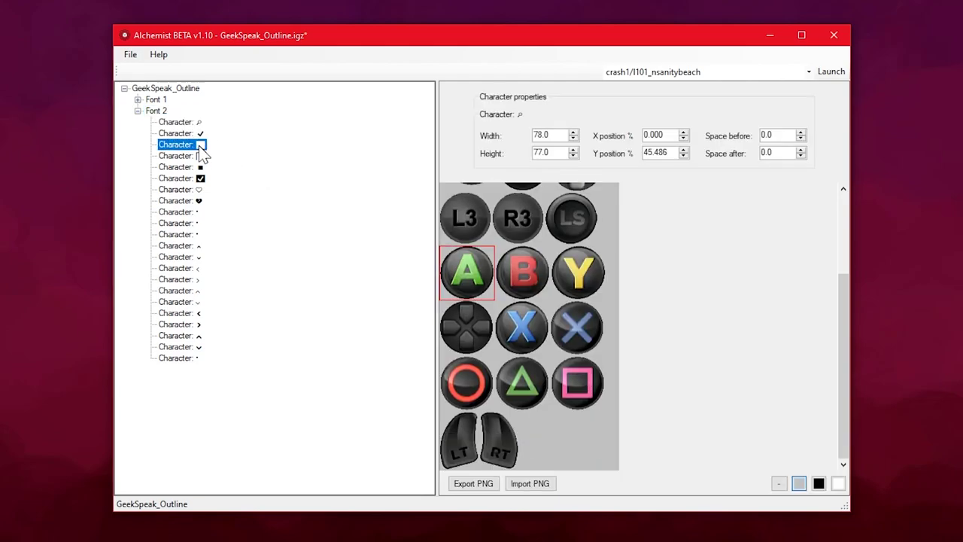
click(199, 202)
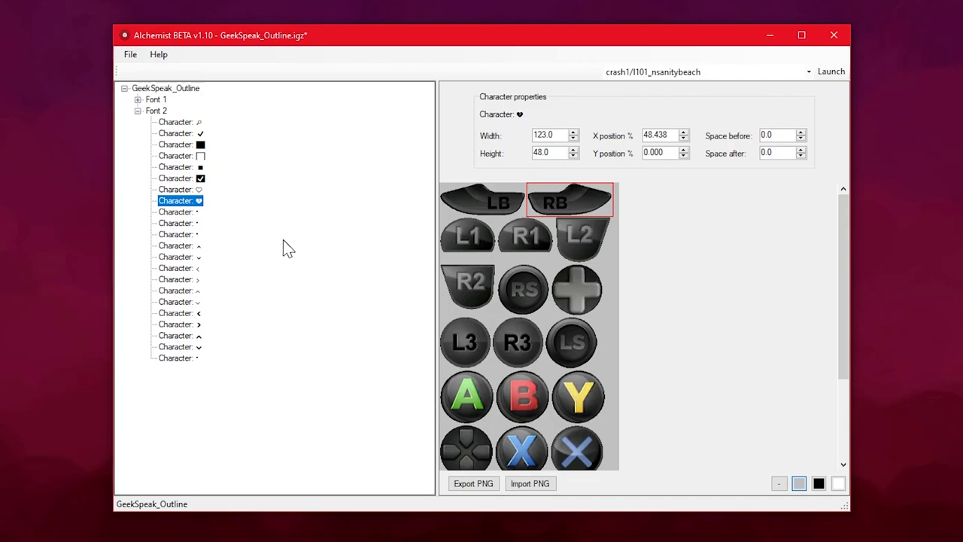
scroll(501, 301, down, 3)
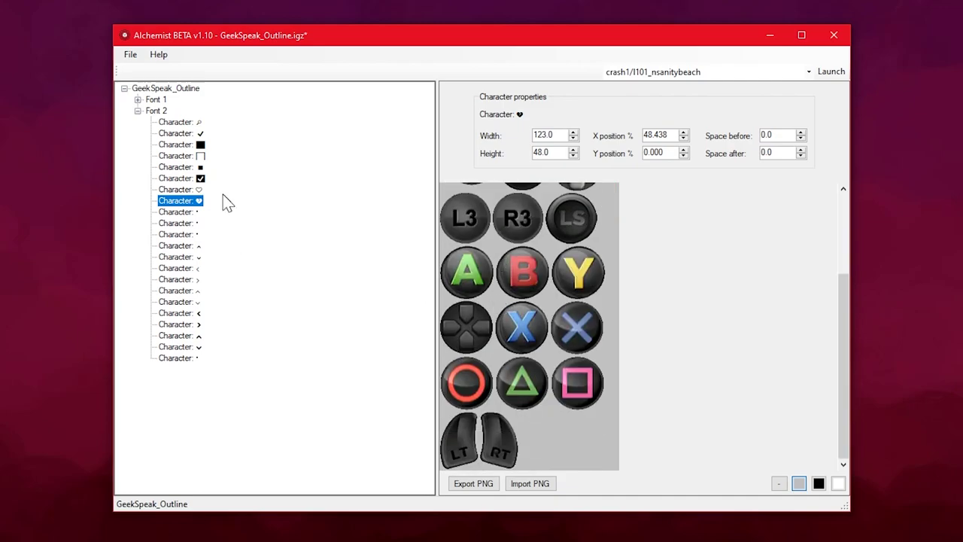
click(197, 130)
click(197, 123)
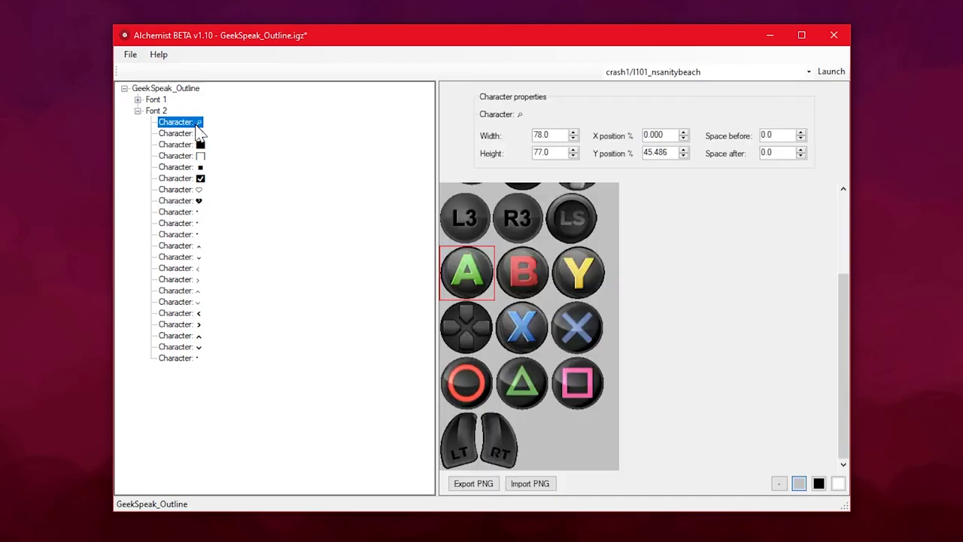
click(197, 132)
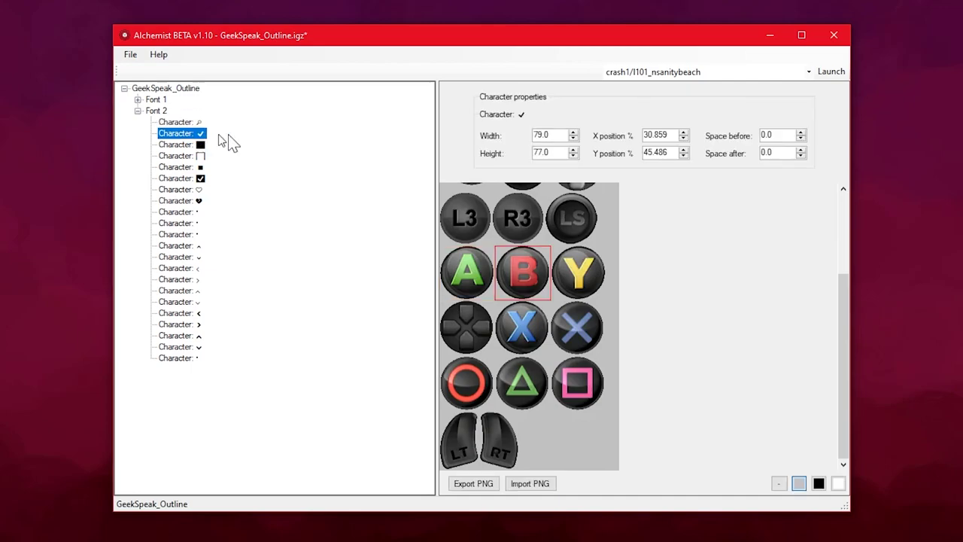
Move the check mark character's frame from the B button toward the PlayStation cross icon, with a Y position of 58.836%
scroll(666, 154, up, 4)
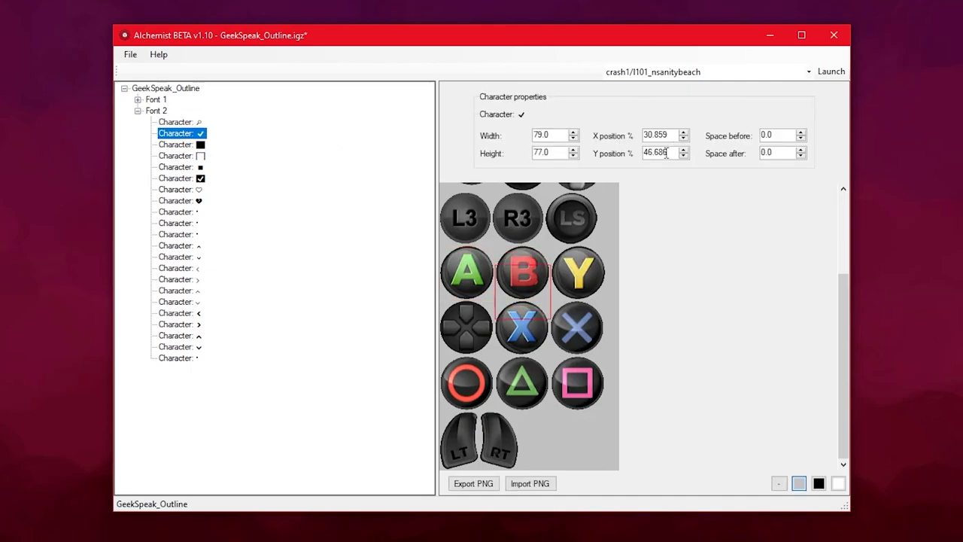
scroll(666, 154, up, 20)
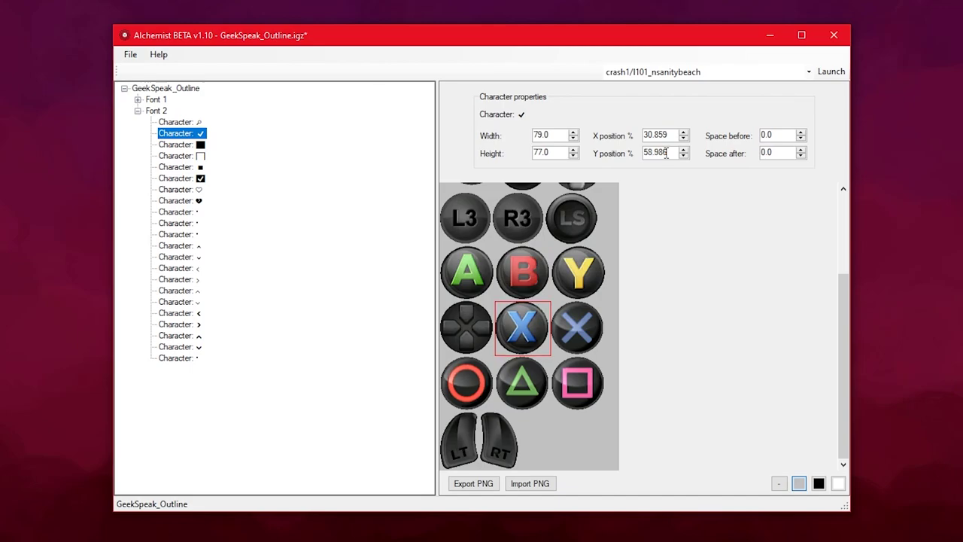
scroll(663, 134, up, 10)
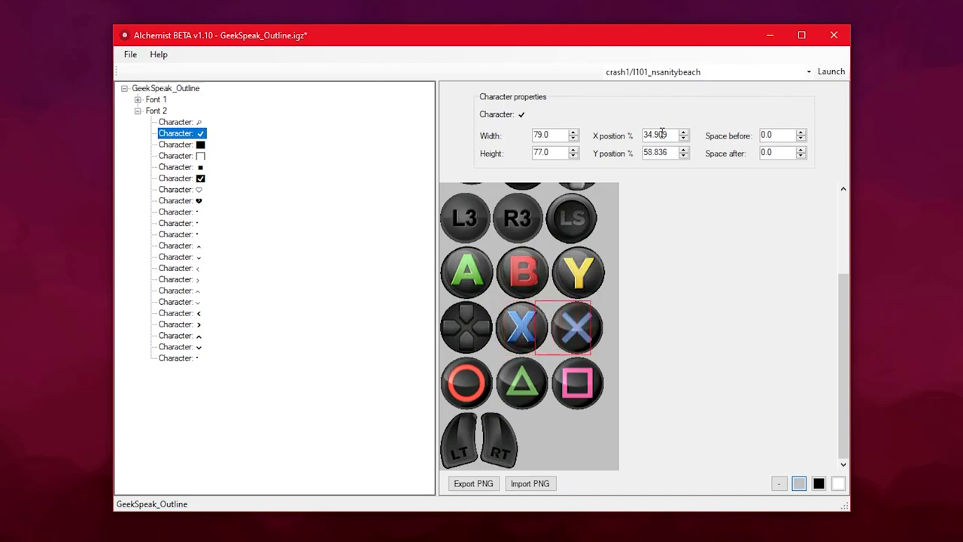
scroll(662, 134, up, 20)
scroll(662, 134, down, 10)
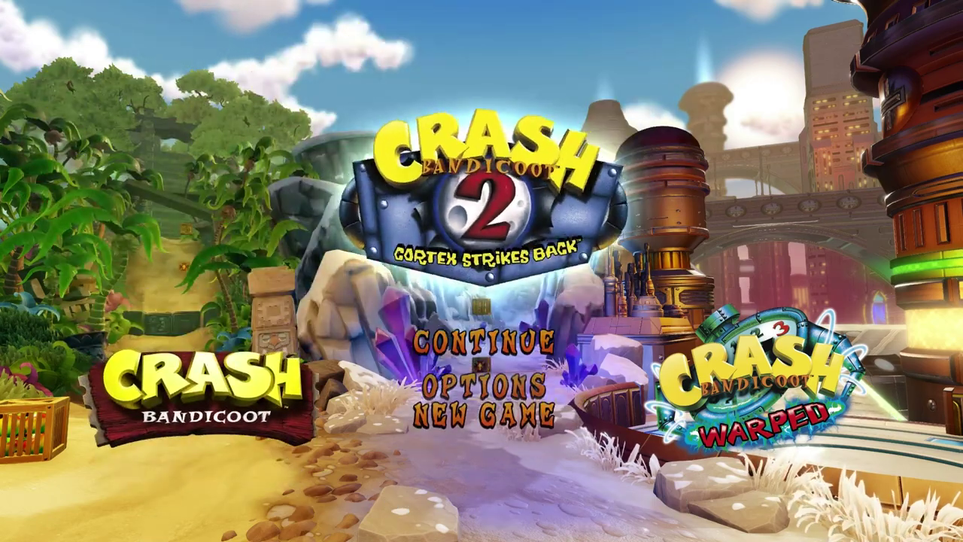
Switch to the game and check the custom font in the three title menus and the License & Privacy Policy notice
key(Right)
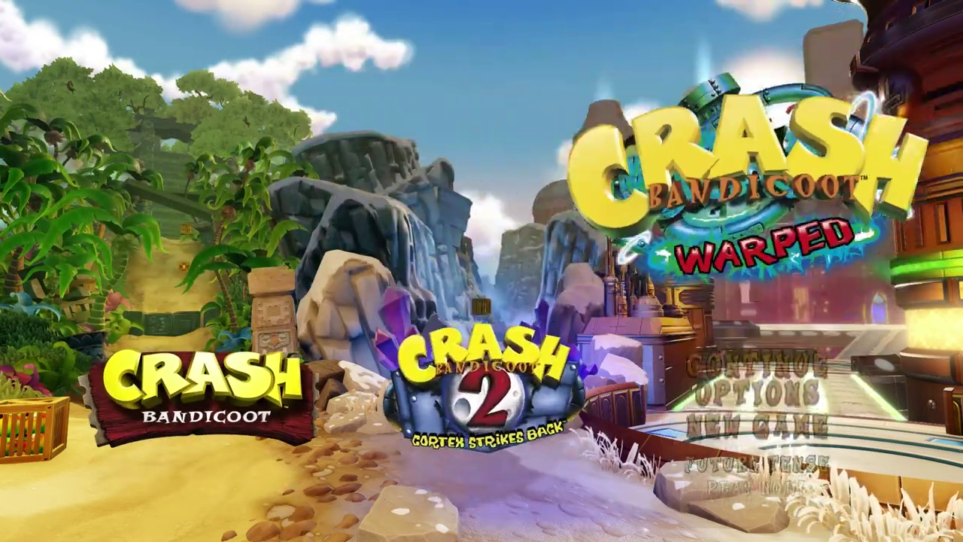
key(Left)
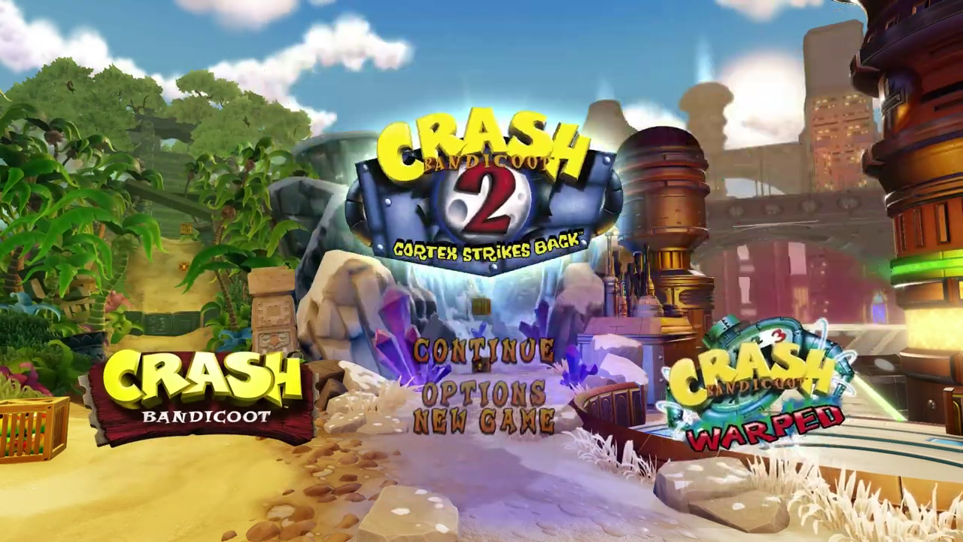
key(Left)
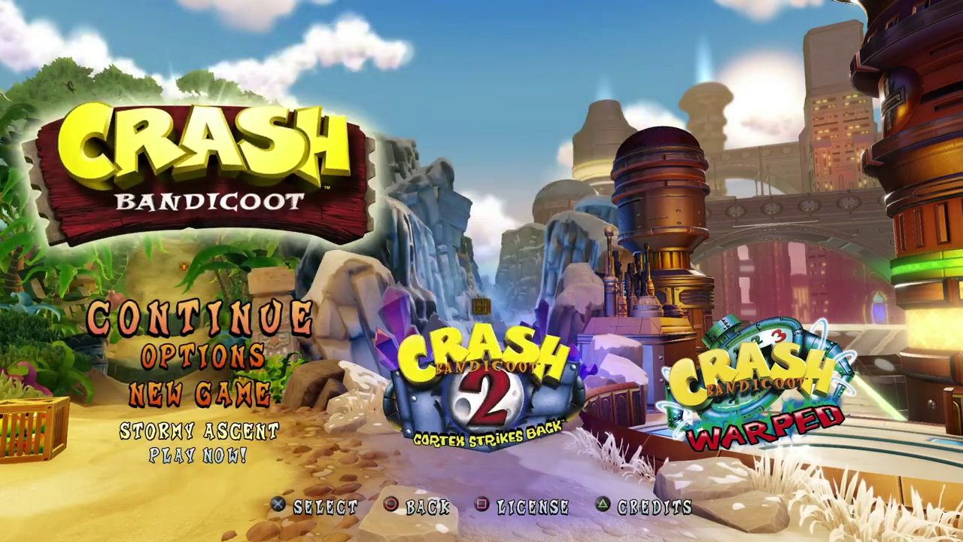
key(e)
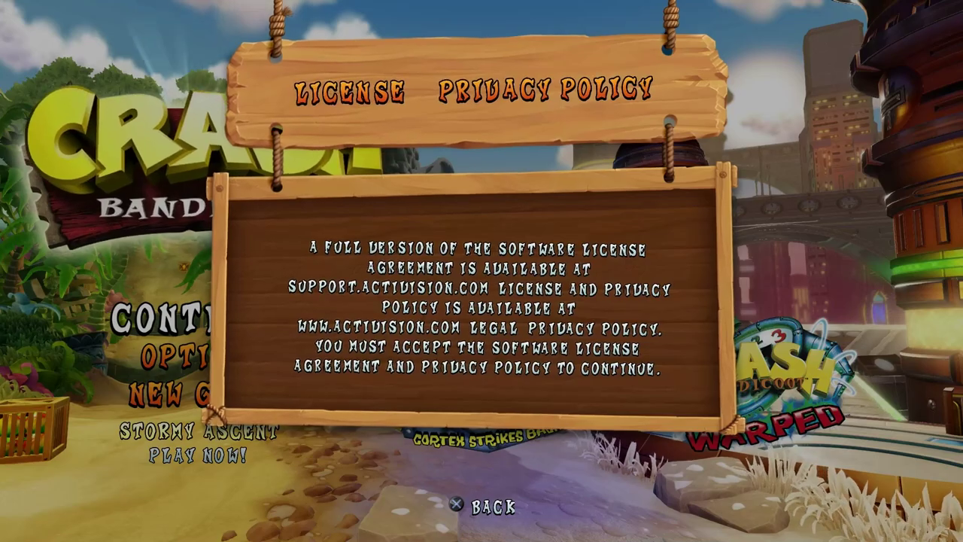
key(Escape)
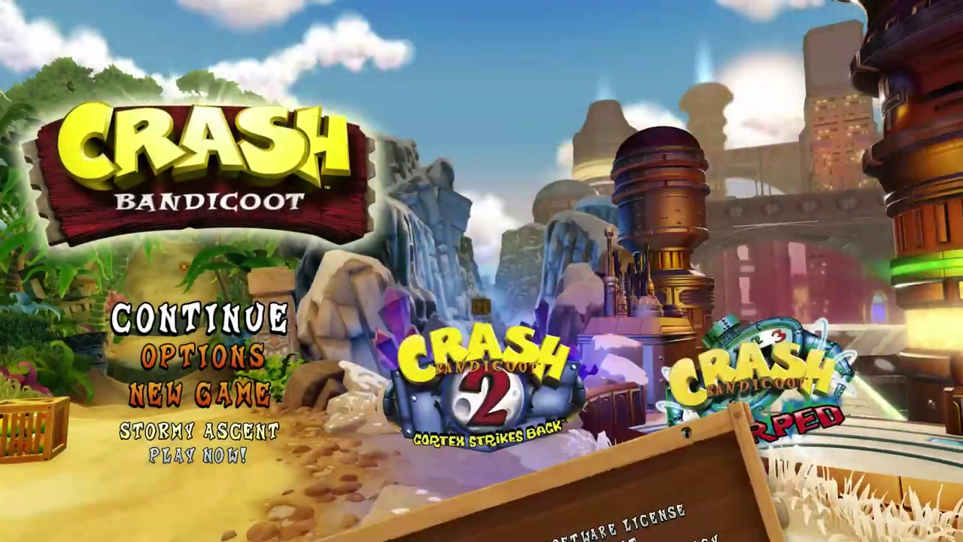
Choose Continue in the first Crash Bandicoot game's menu
key(Down)
key(Up)
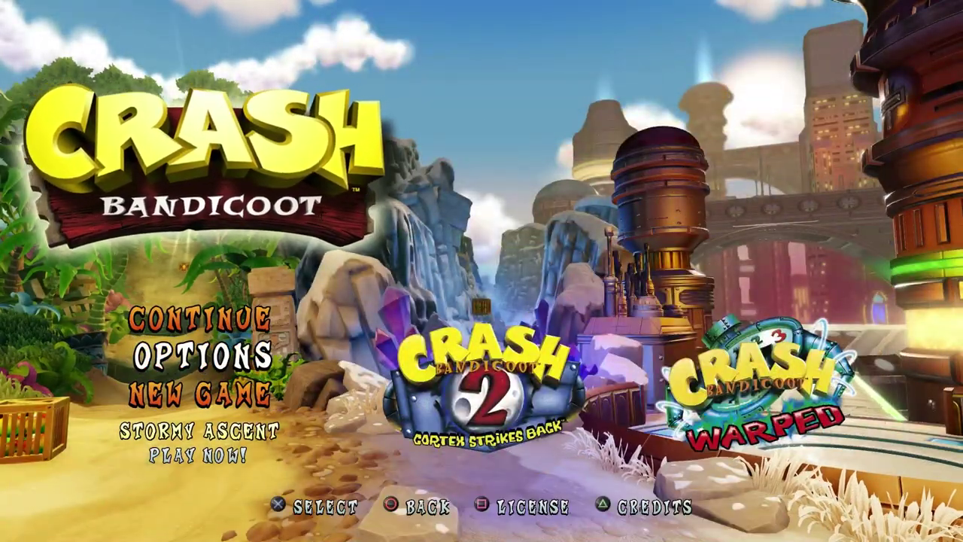
key(Up)
key(Return)
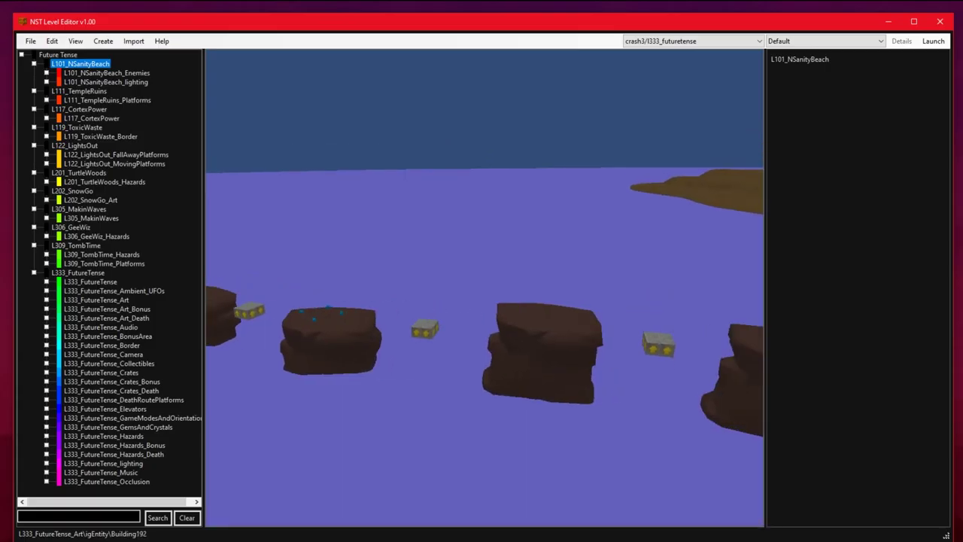
In NST Level Editor, select Crate_ExtraLife on the rock pillar and examine the custom Future Tense level as far as the red-roofed house
key(w)
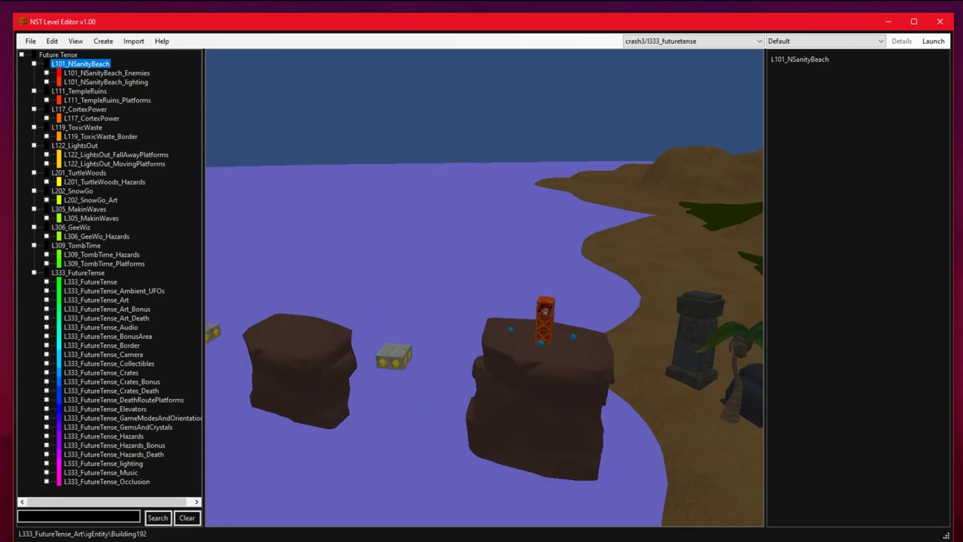
click(476, 328)
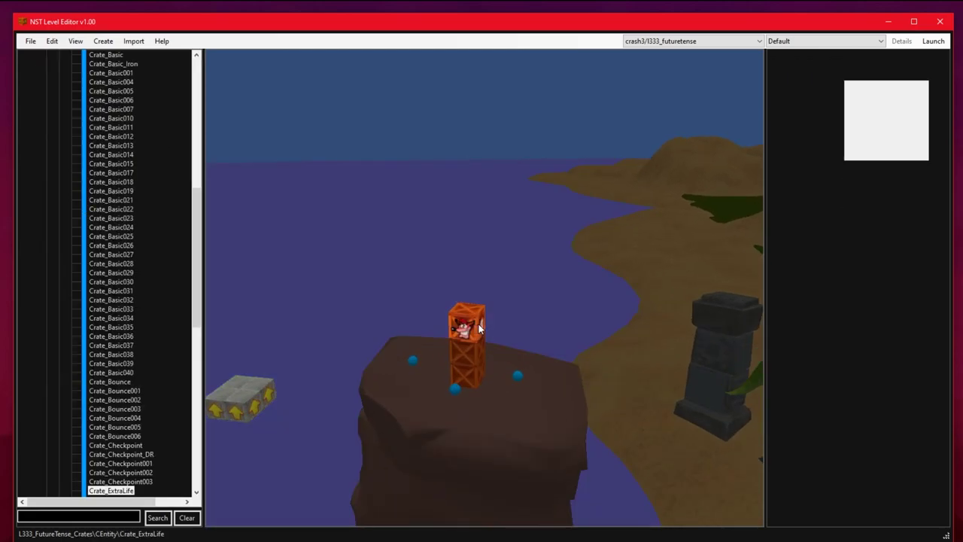
key(w)
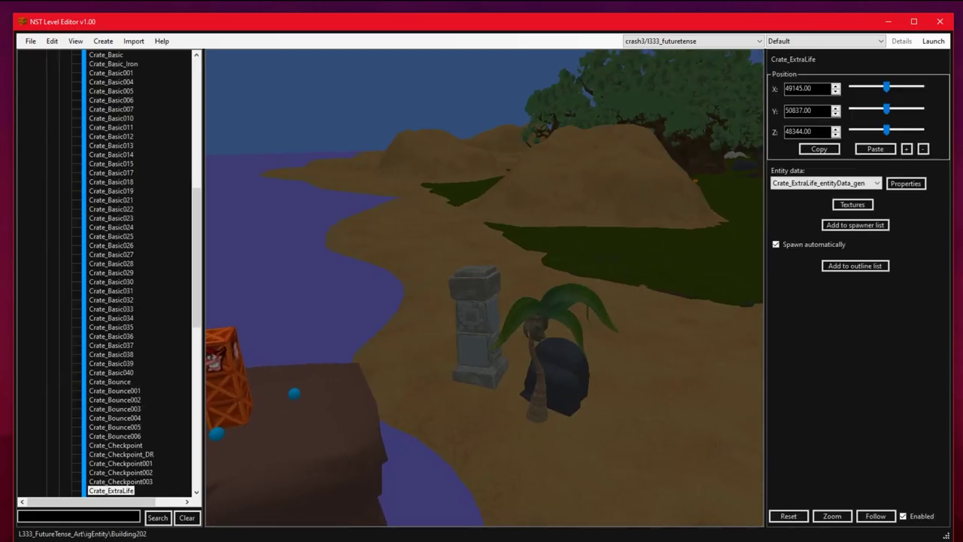
key(w)
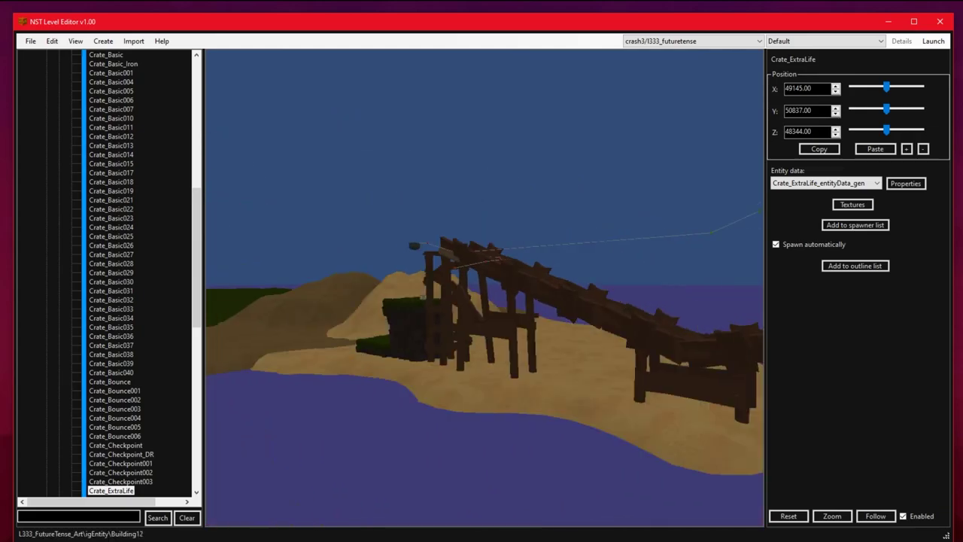
key(w)
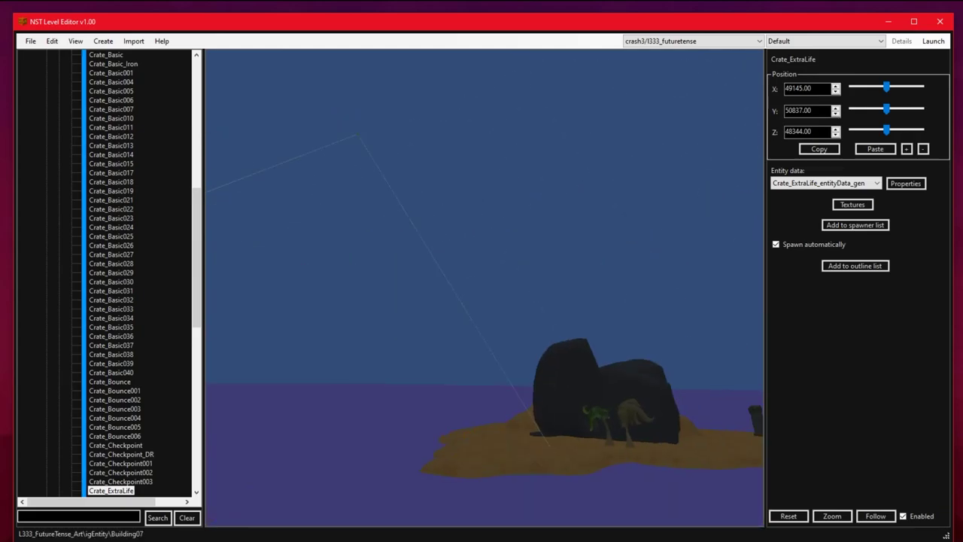
key(w)
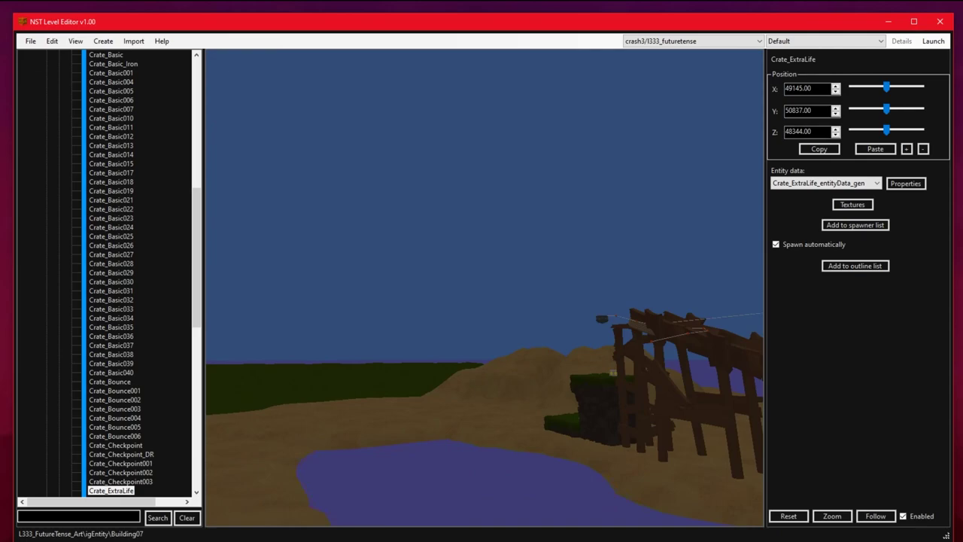
key(w)
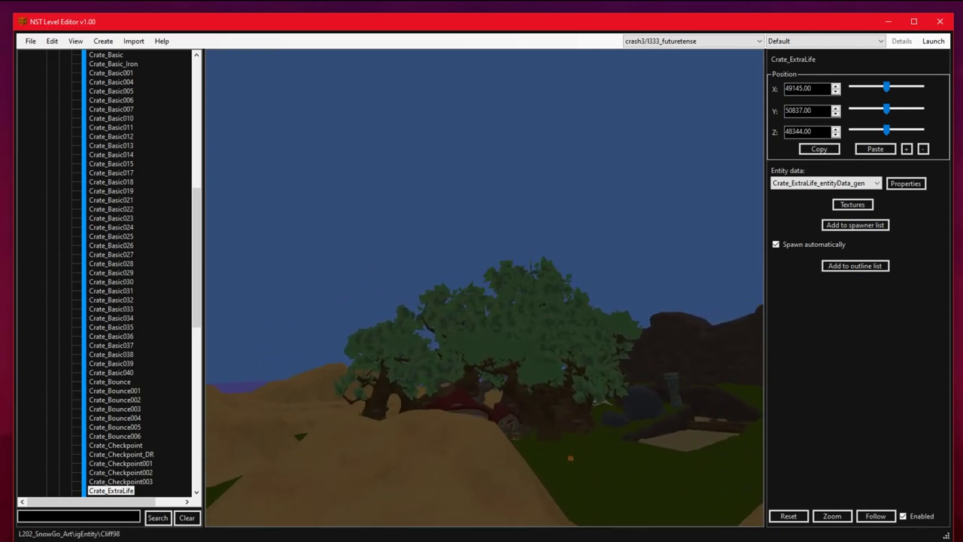
key(w)
key(w)
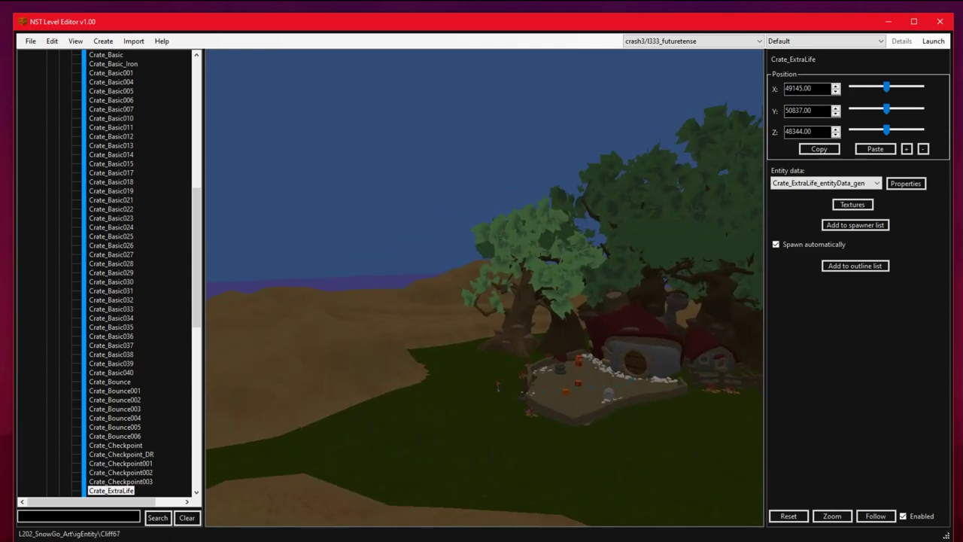
key(w)
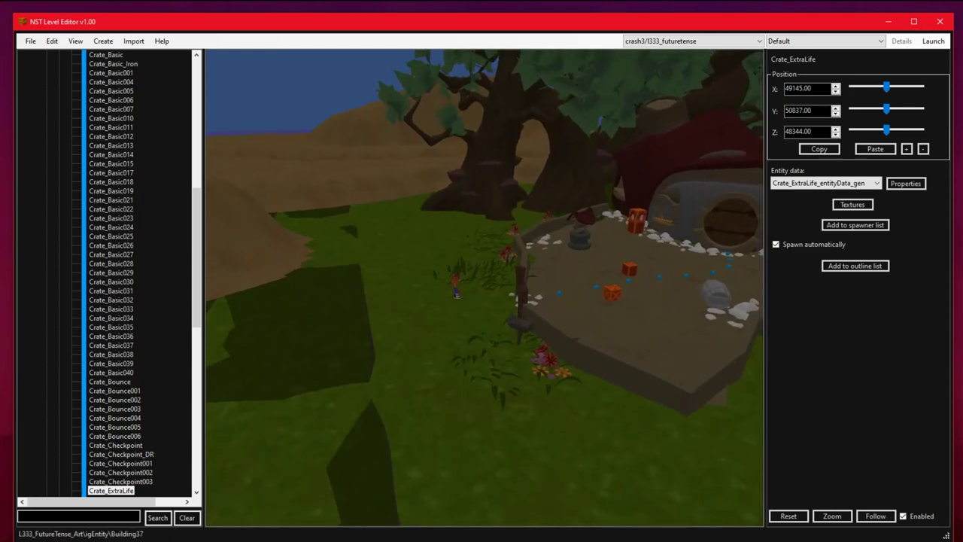
key(w)
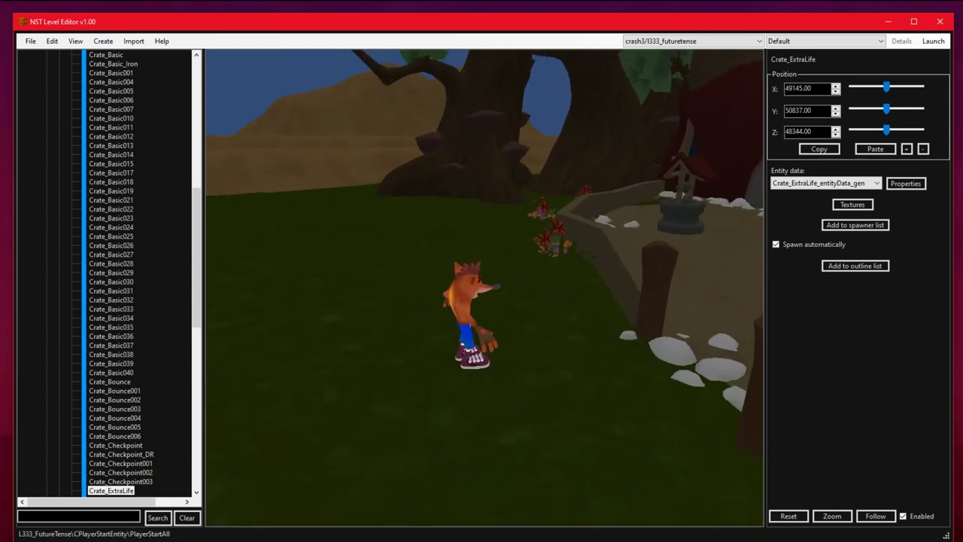
key(w)
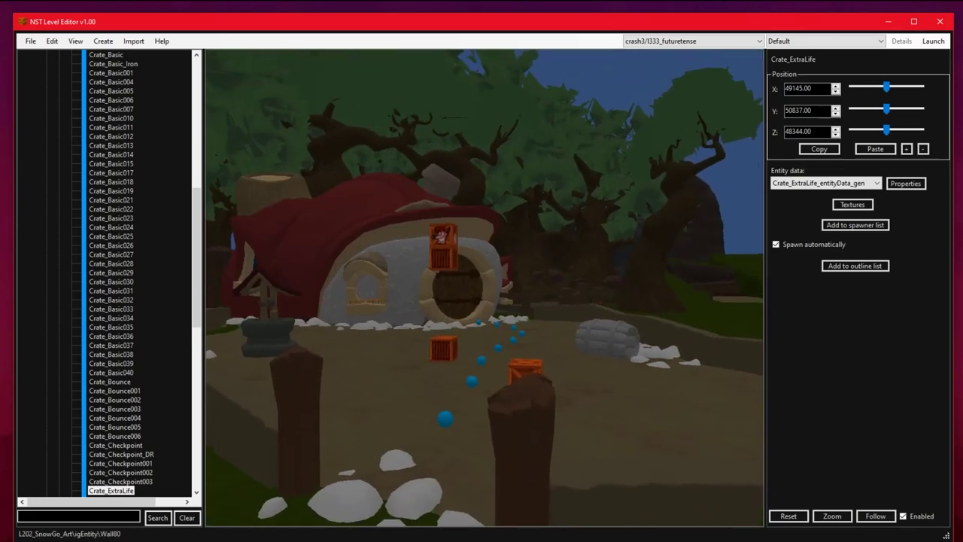
key(w)
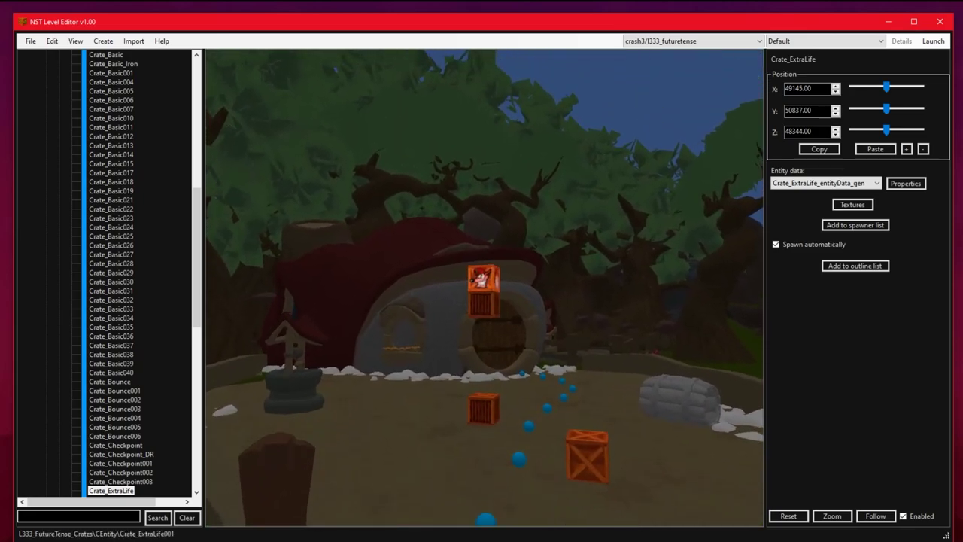